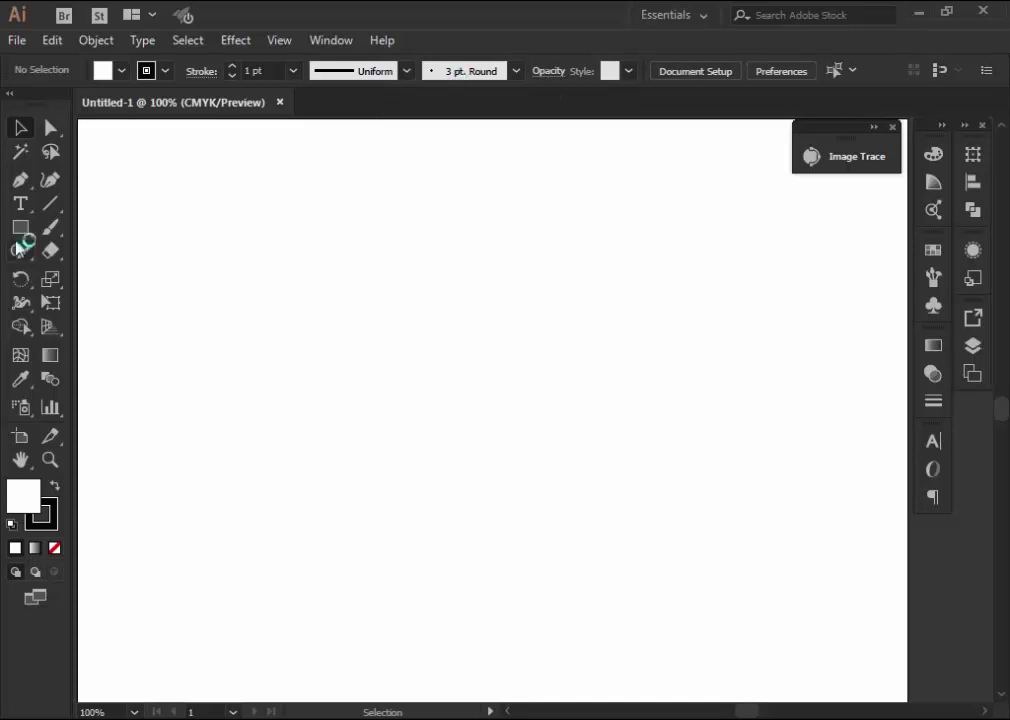
# Step: Draw a tall rectangle down the page's left side and set its fill to None
pyautogui.click(21, 228)
pyautogui.moveTo(28, 232); pyautogui.dragTo(117, 226)
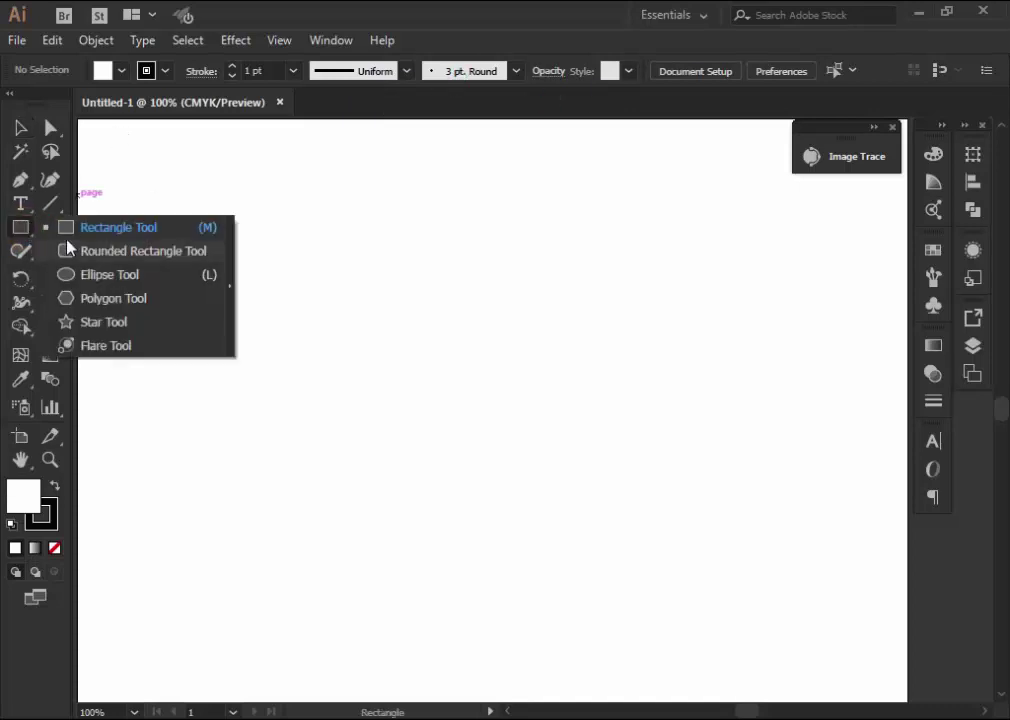
pyautogui.moveTo(127, 135); pyautogui.dragTo(448, 675)
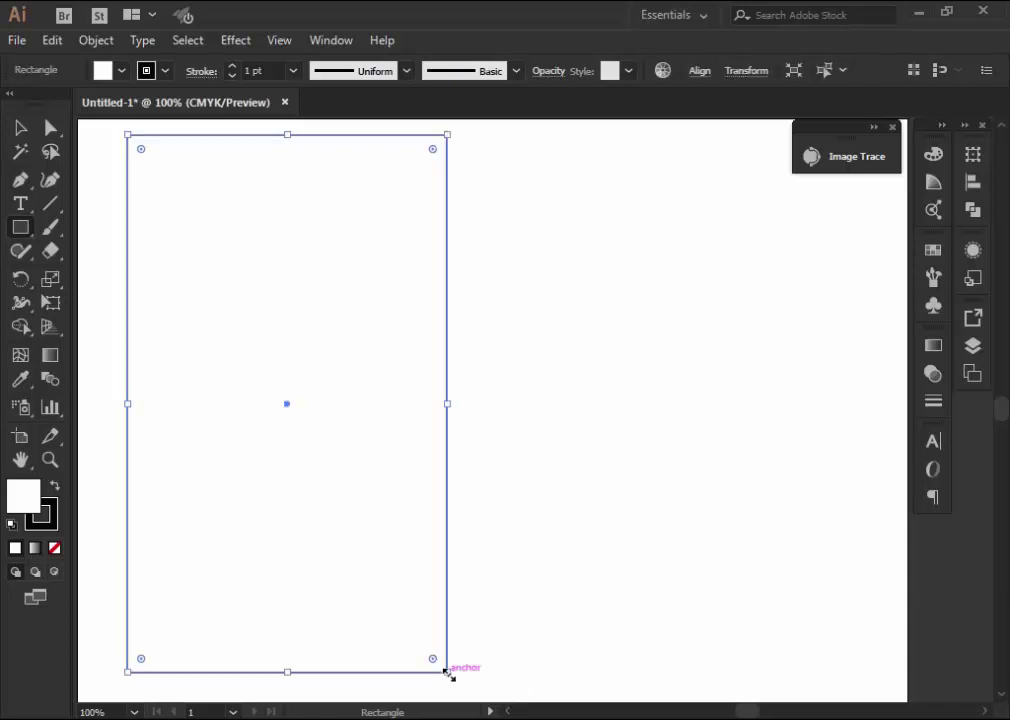
pyautogui.click(938, 154)
pyautogui.click(689, 278)
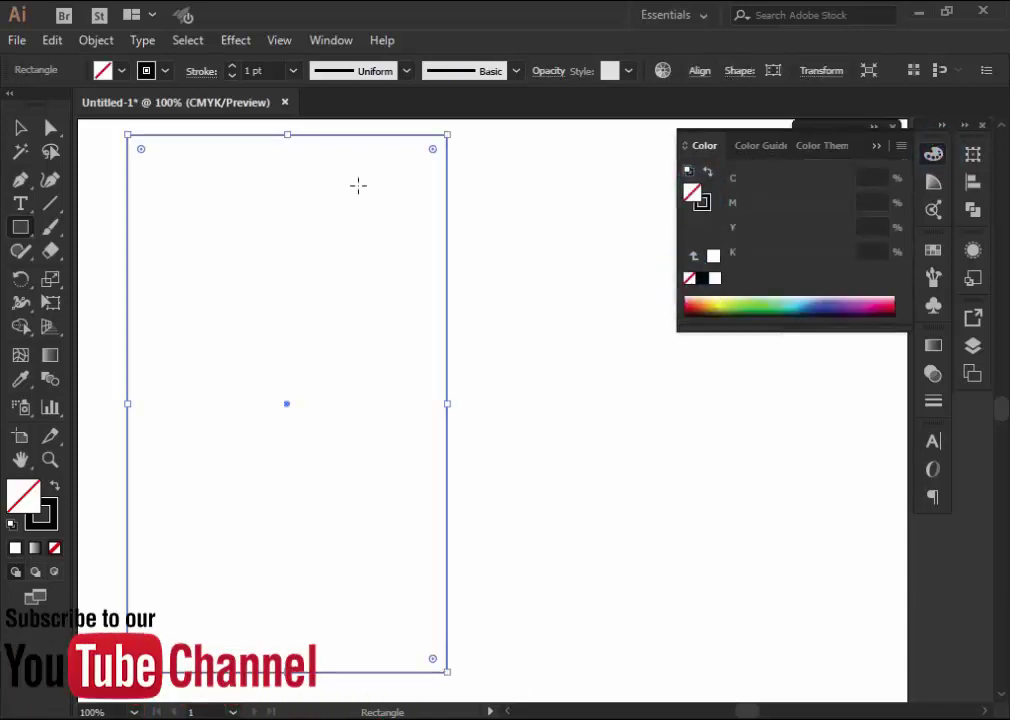
# Step: Copy the rectangle and Paste in Place a duplicate exactly on top of it
pyautogui.click(50, 40)
pyautogui.click(90, 135)
pyautogui.click(50, 39)
pyautogui.click(120, 222)
pyautogui.press('v')
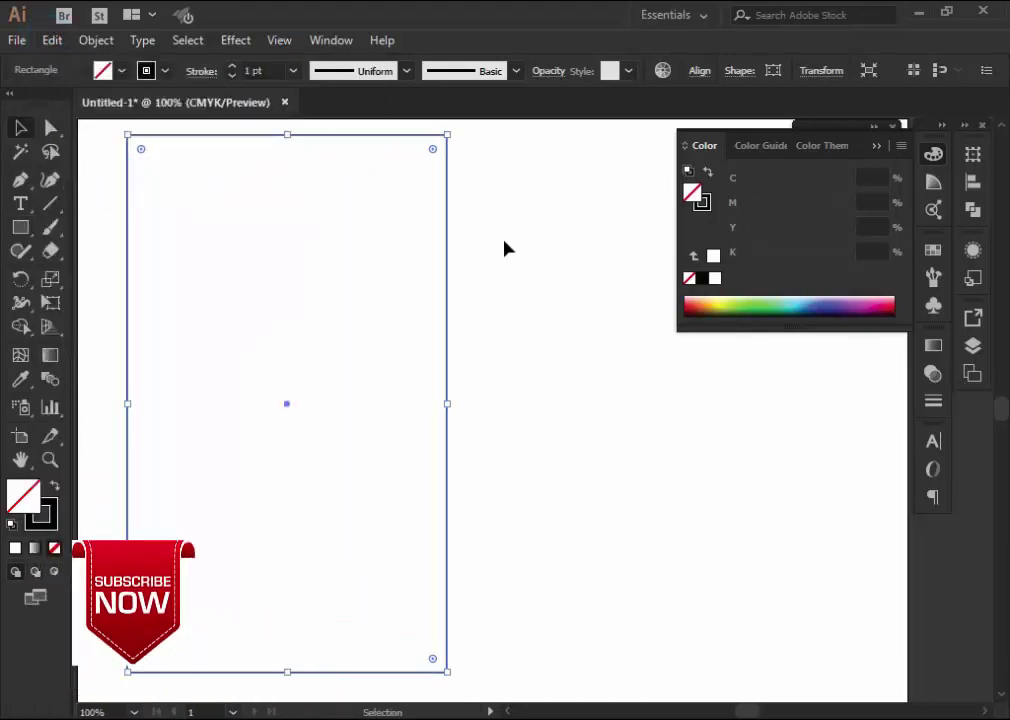
pyautogui.click(505, 248)
pyautogui.click(205, 140)
pyautogui.click(23, 204)
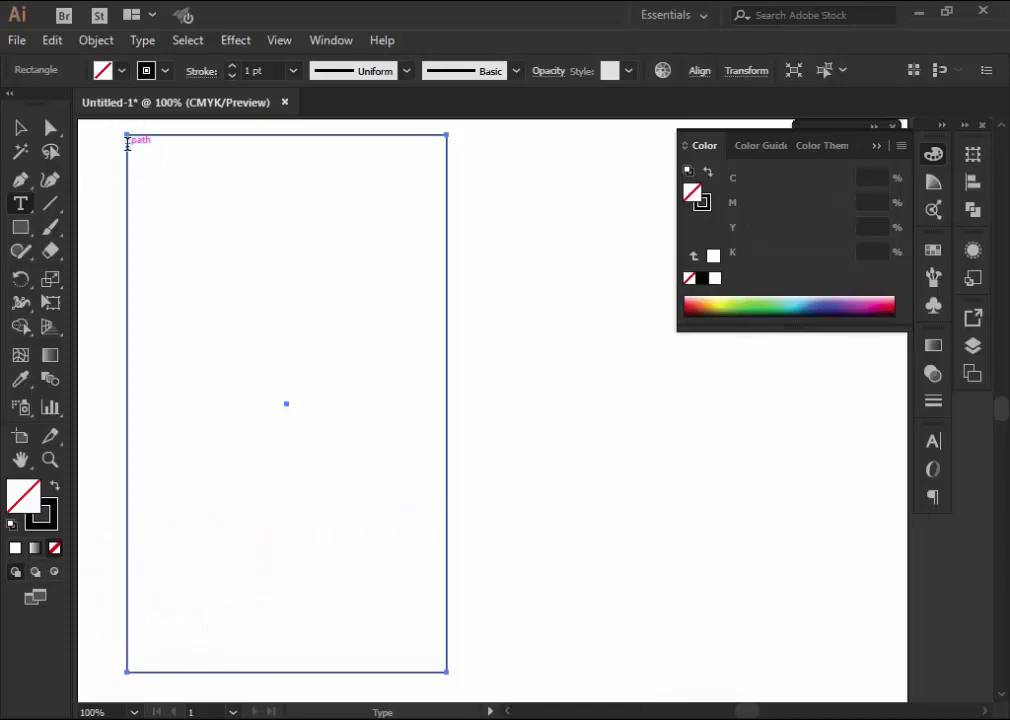
# Step: Convert the rectangle into an area-type frame filled with Lorem ipsum placeholder text
pyautogui.click(127, 152)
pyautogui.click(20, 127)
pyautogui.click(563, 283)
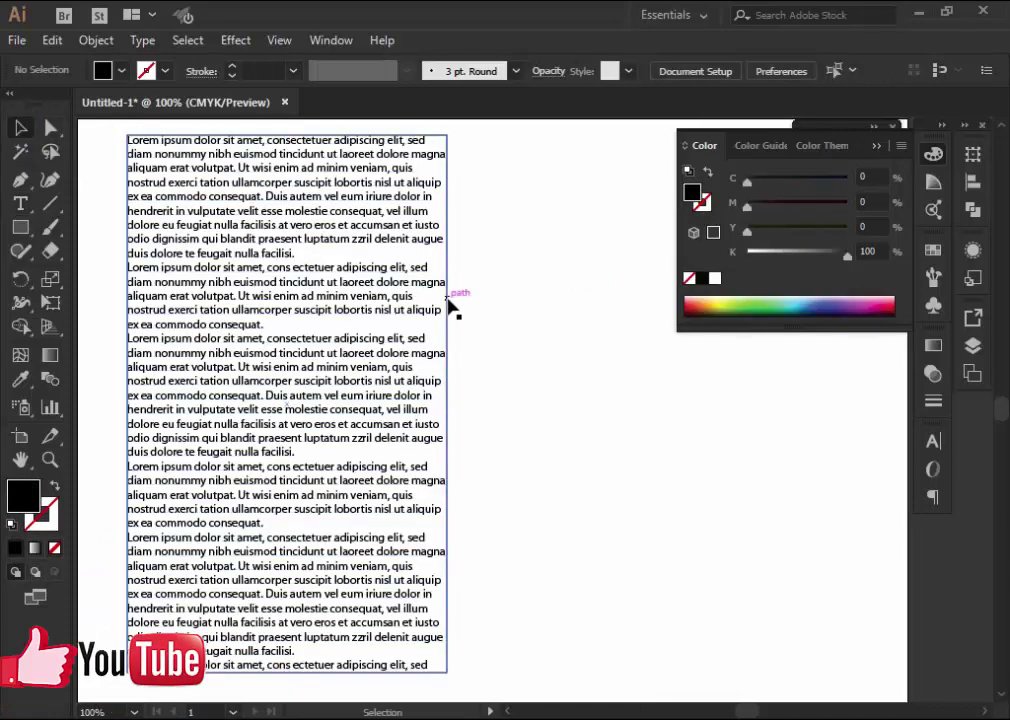
pyautogui.click(447, 312)
pyautogui.moveTo(447, 673)
pyautogui.mouseDown()
pyautogui.moveTo(463, 690)
pyautogui.moveTo(451, 683)
pyautogui.mouseUp()
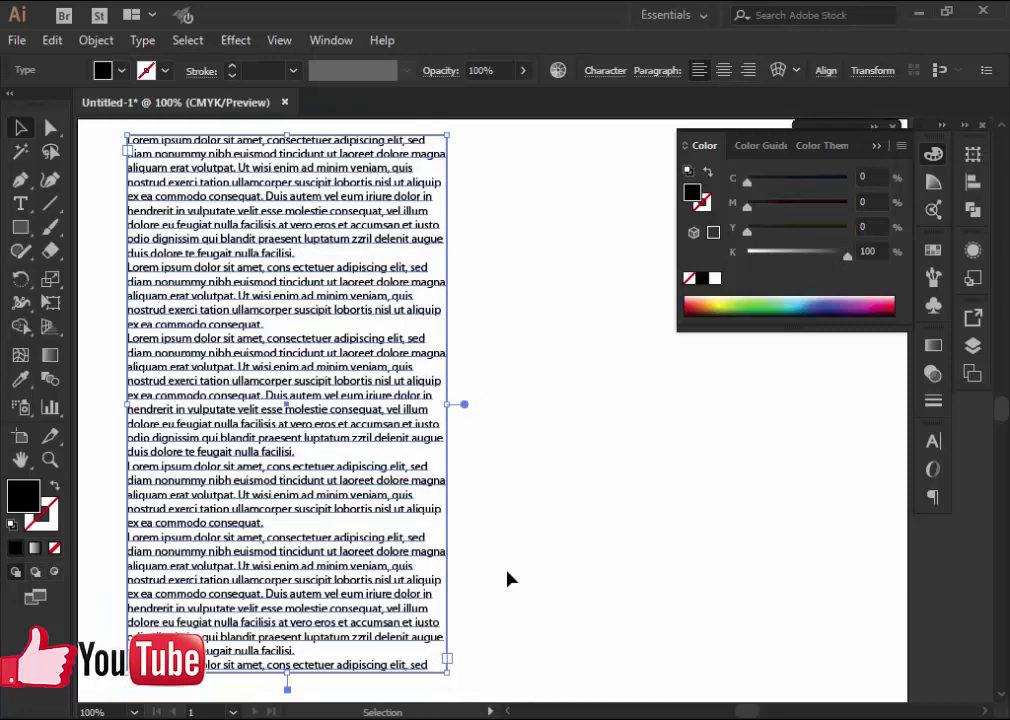
pyautogui.click(520, 297)
# Step: Enlarge the outline rectangle behind the text slightly so it frames the text
pyautogui.click(446, 190)
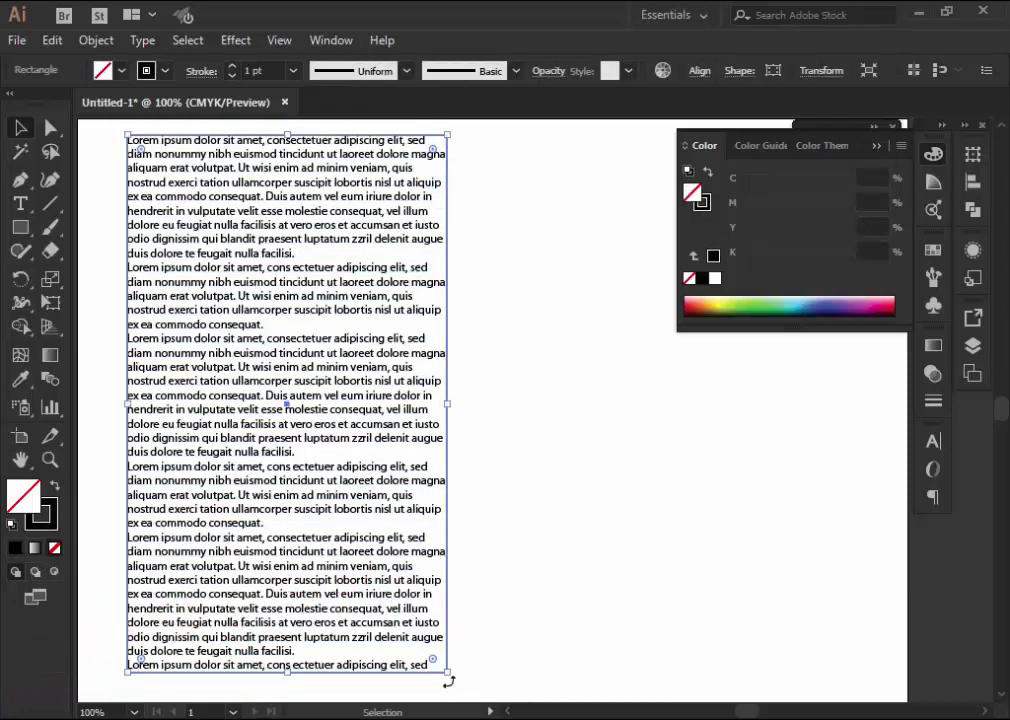
pyautogui.moveTo(449, 676); pyautogui.dragTo(457, 683)
pyautogui.click(460, 375)
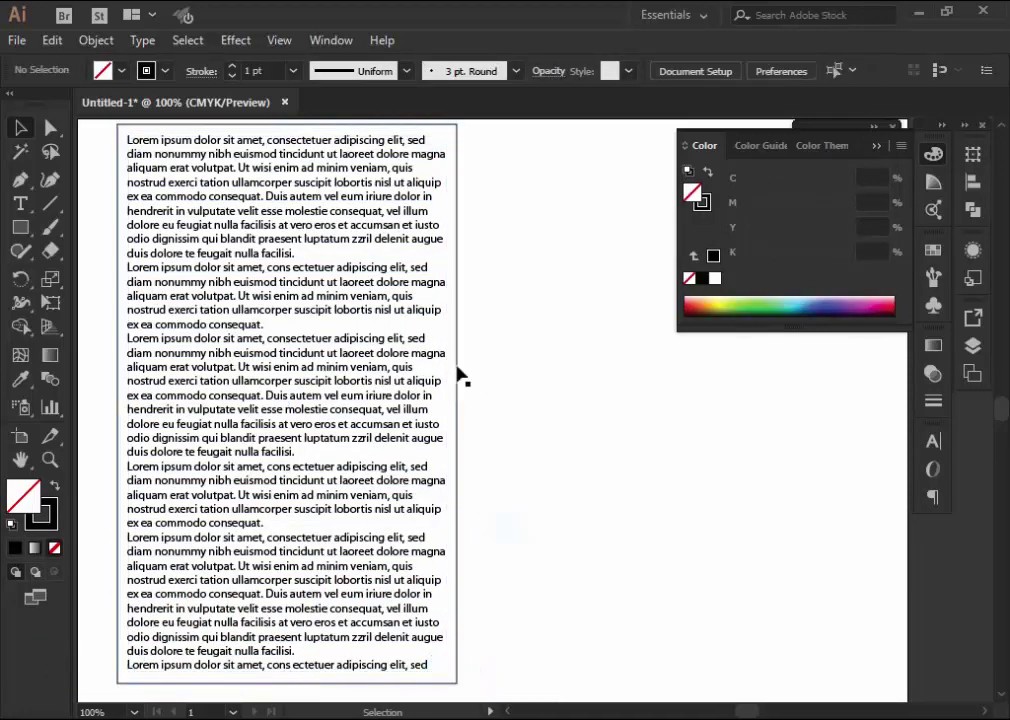
pyautogui.click(285, 285)
pyautogui.click(577, 284)
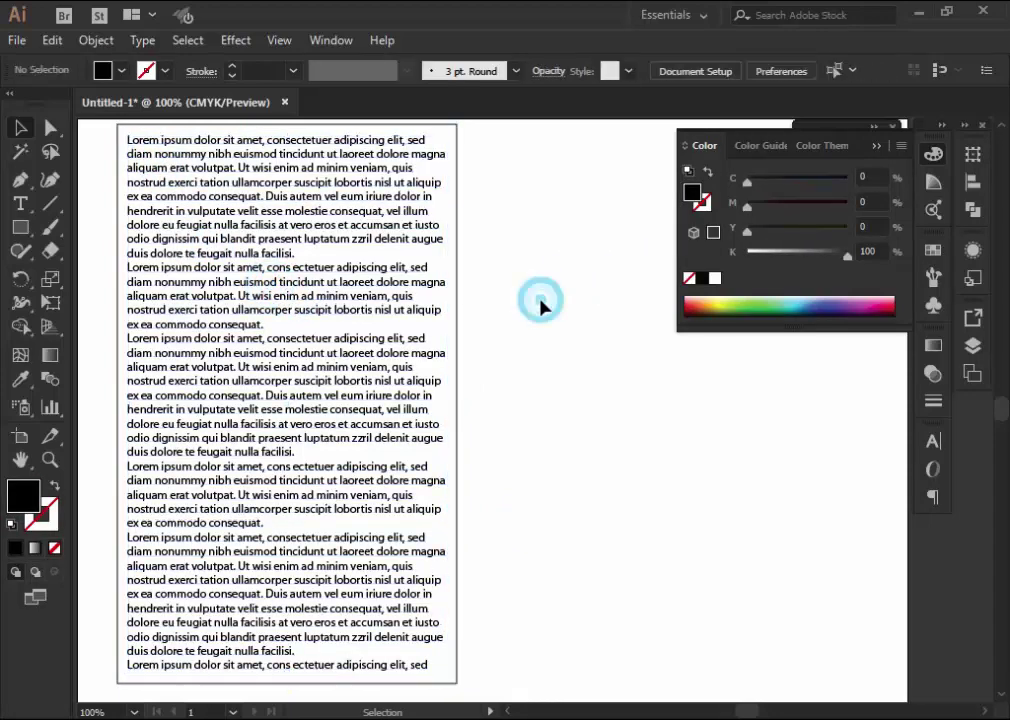
pyautogui.click(17, 40)
pyautogui.click(60, 357)
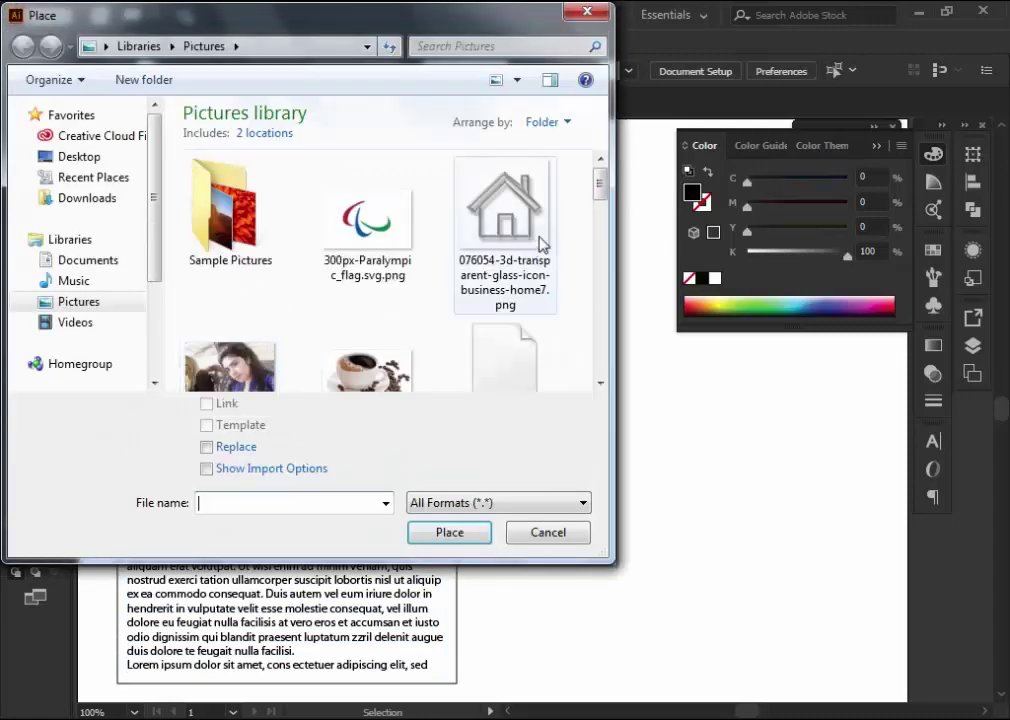
# Step: Place Beautiful-girl-wallpaper-full-hd-006.jpg from Downloads onto the page
pyautogui.moveTo(599, 183); pyautogui.dragTo(597, 365)
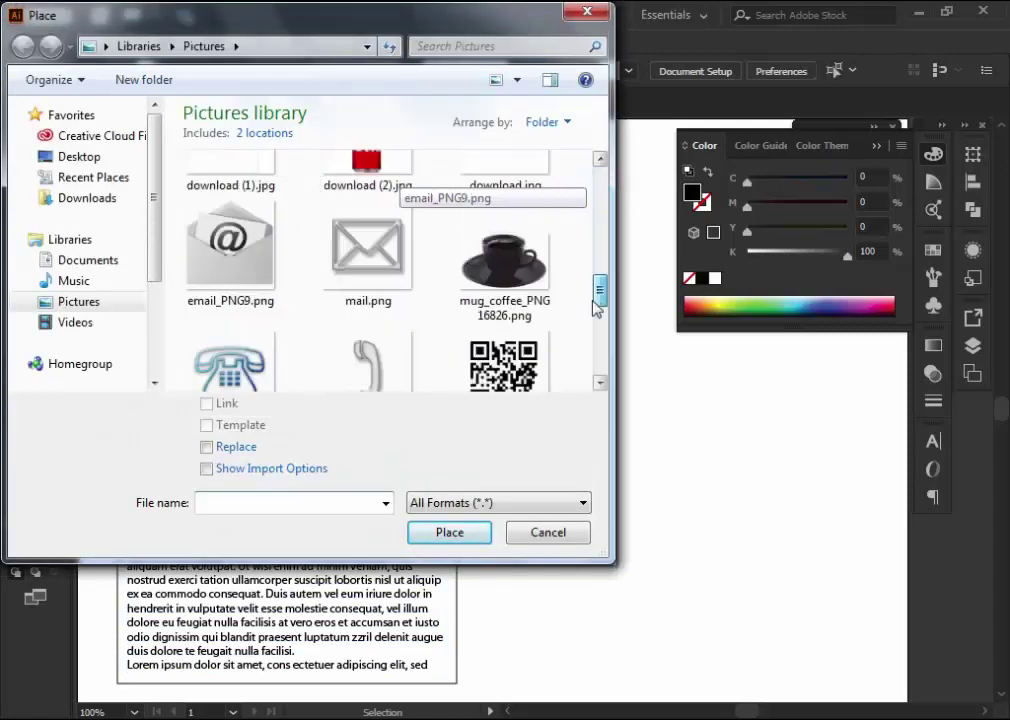
pyautogui.click(74, 198)
pyautogui.moveTo(600, 120)
pyautogui.mouseDown()
pyautogui.moveTo(603, 287)
pyautogui.moveTo(601, 250)
pyautogui.mouseUp()
pyautogui.click(243, 160)
pyautogui.click(449, 532)
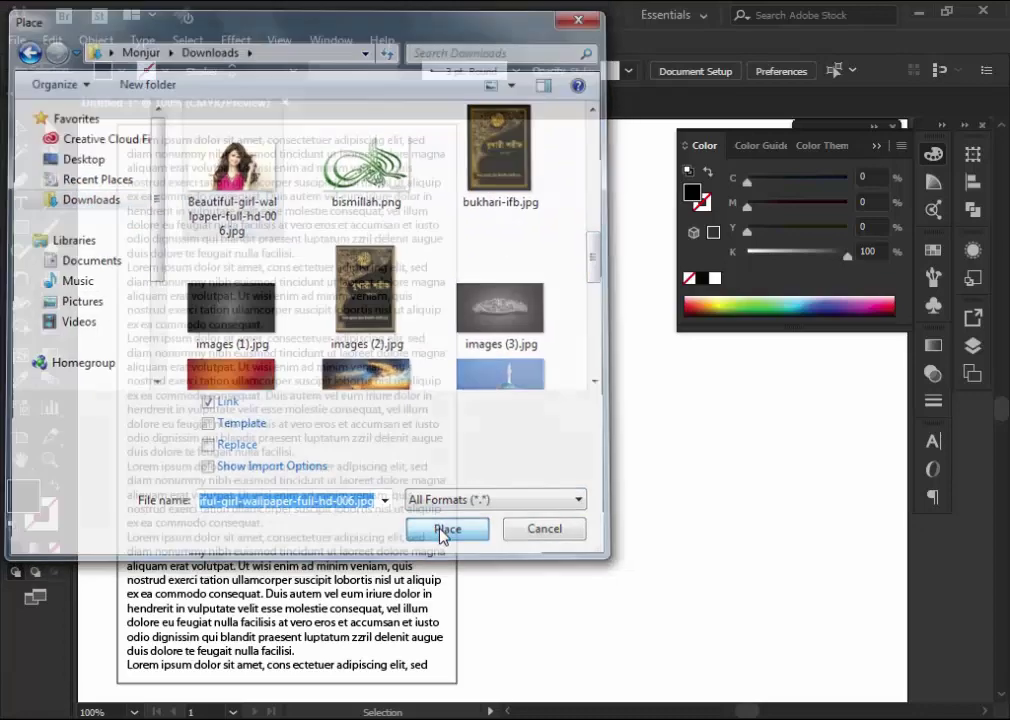
pyautogui.click(190, 254)
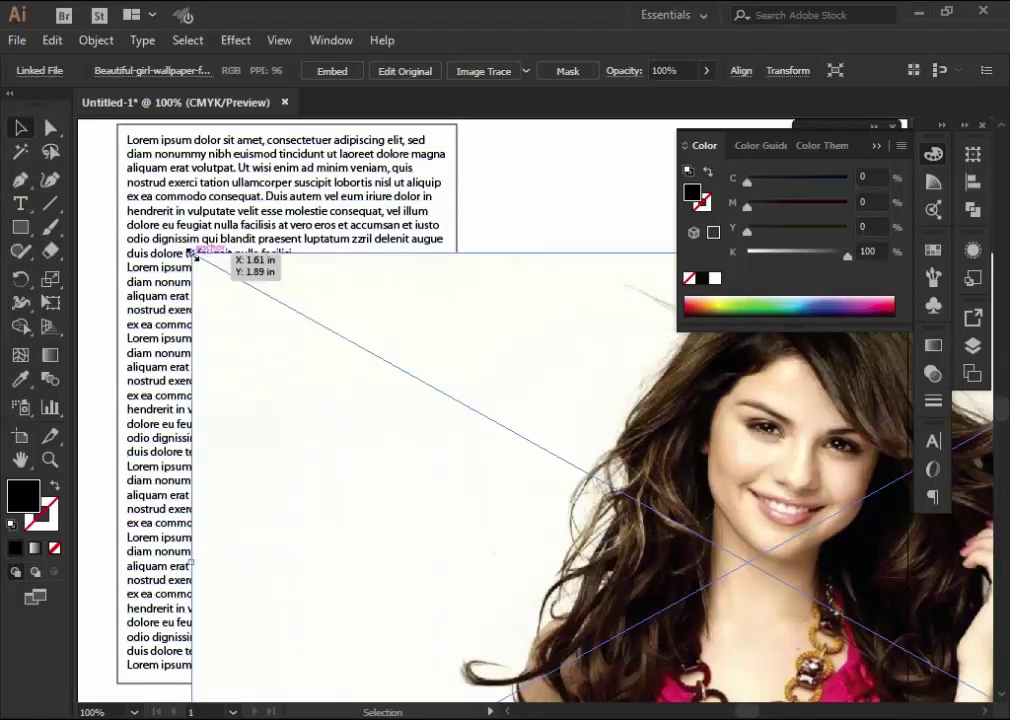
# Step: Shrink the photo, move it over the middle of the text column, and send it to back
pyautogui.moveTo(192, 254); pyautogui.dragTo(605, 480)
pyautogui.moveTo(725, 538); pyautogui.dragTo(266, 350)
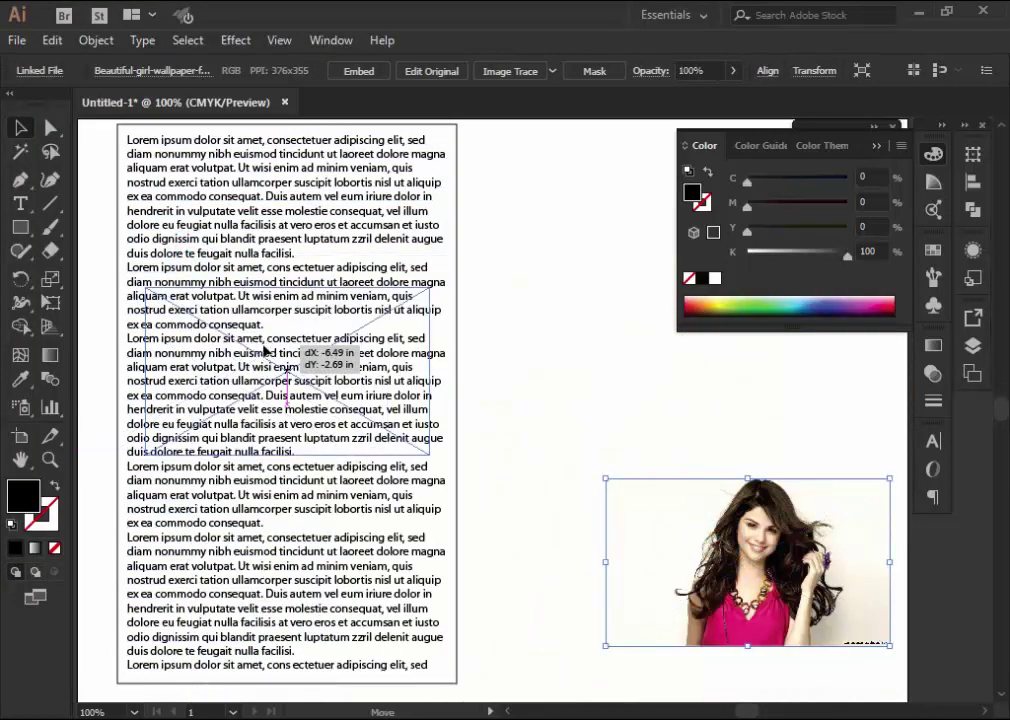
pyautogui.moveTo(343, 362); pyautogui.dragTo(345, 368)
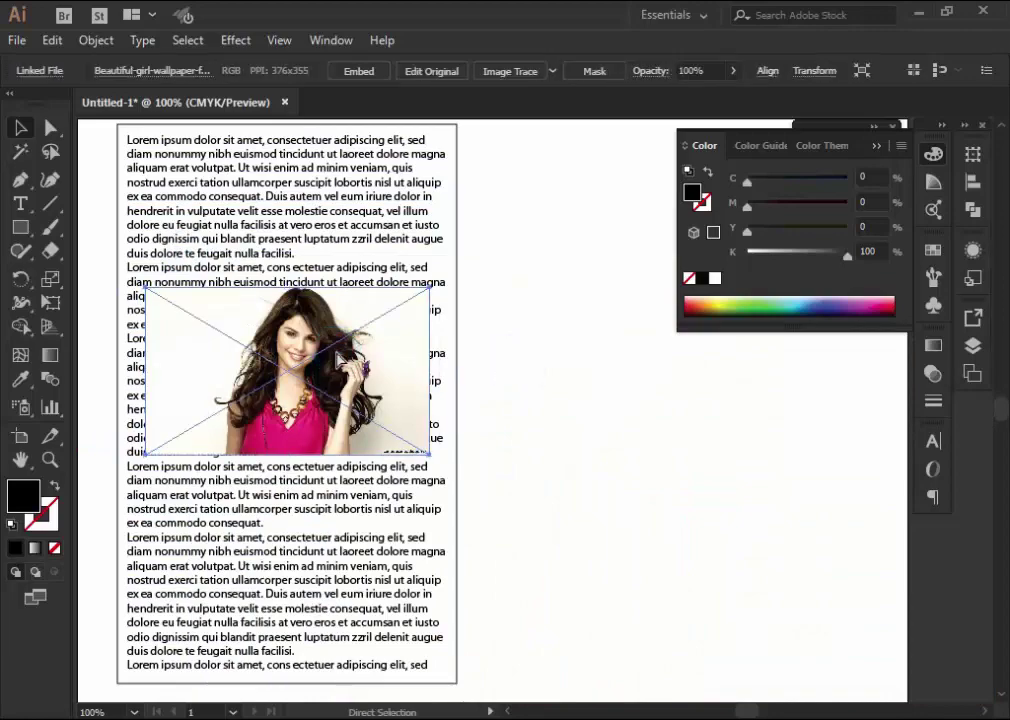
pyautogui.hotkey('ctrl', '-')
pyautogui.hotkey('ctrl', '0')
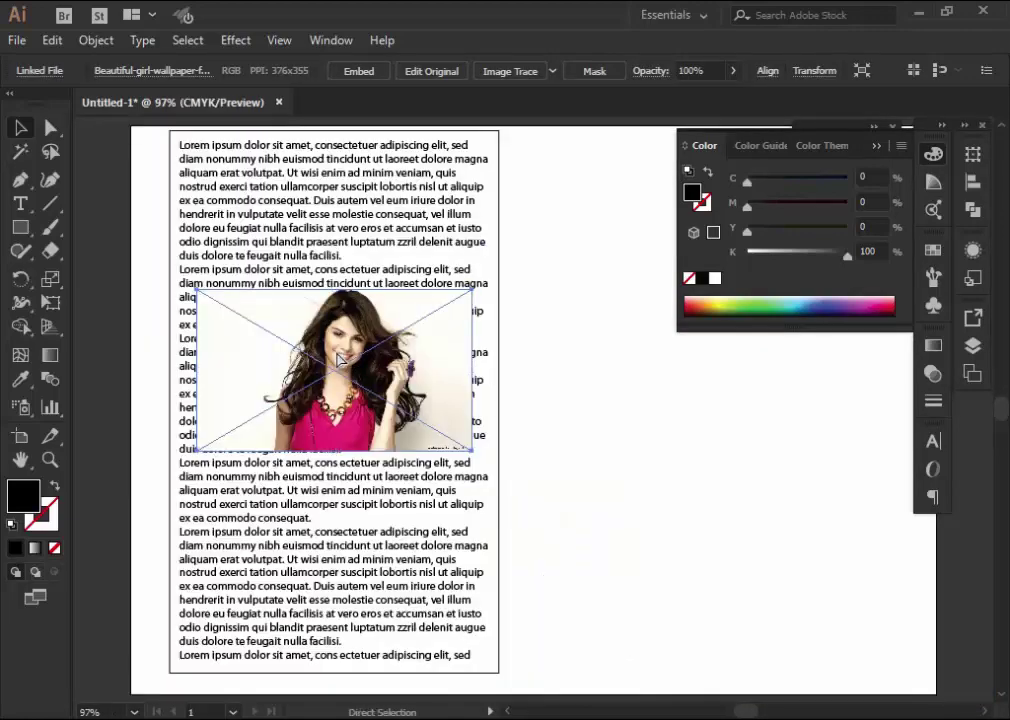
pyautogui.hotkey('ctrl', 'shift', '[')
pyautogui.click(543, 363)
# Step: Zoom in on the placed photo
pyautogui.click(430, 330)
pyautogui.hotkey('ctrl', '+')
pyautogui.hotkey('ctrl', '+')
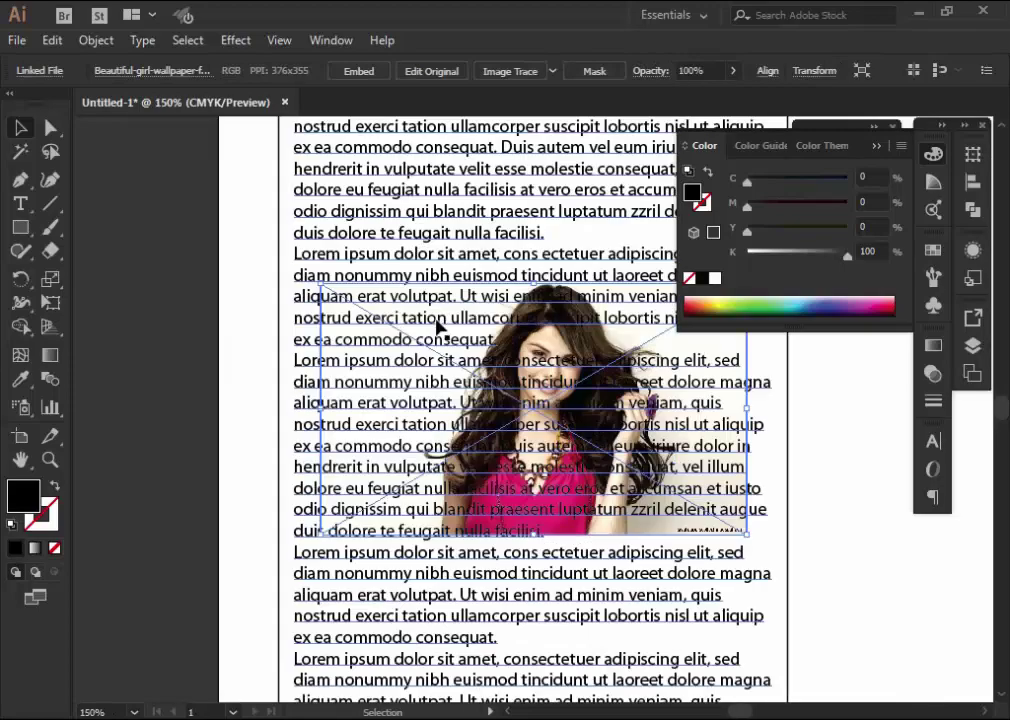
pyautogui.scroll(-2, 437, 328)
pyautogui.hscroll(3, 437, 328)
pyautogui.hscroll(3, 600, 350)
pyautogui.click(631, 354)
# Step: Start a Pen path along the woman's hair and over the top of her head
pyautogui.click(12, 180)
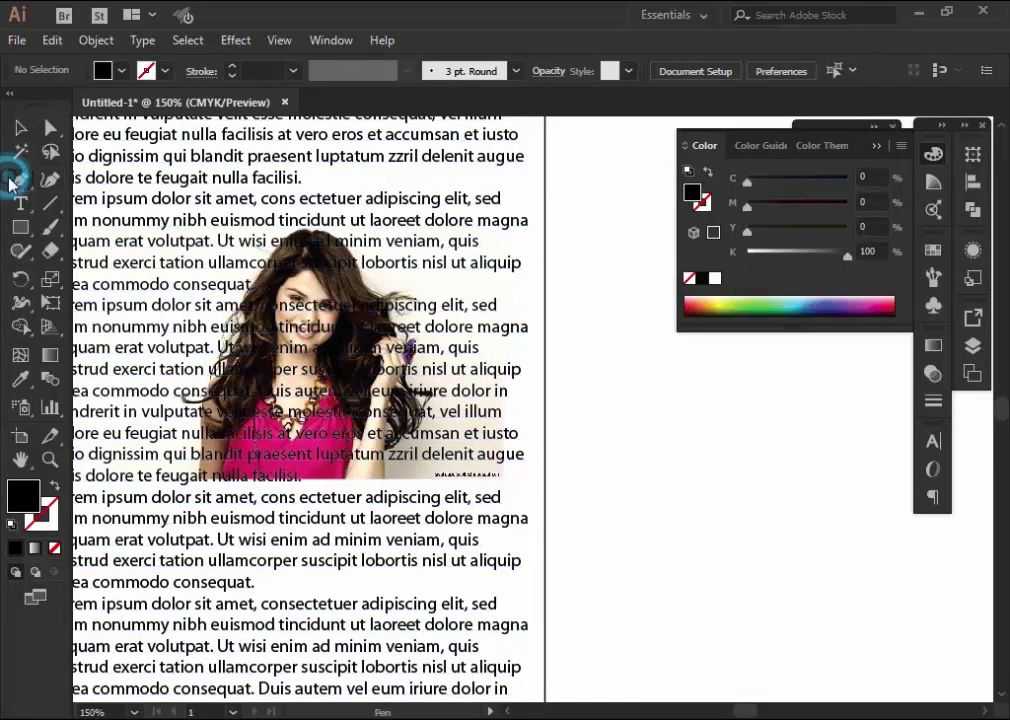
pyautogui.moveTo(193, 413); pyautogui.dragTo(179, 411)
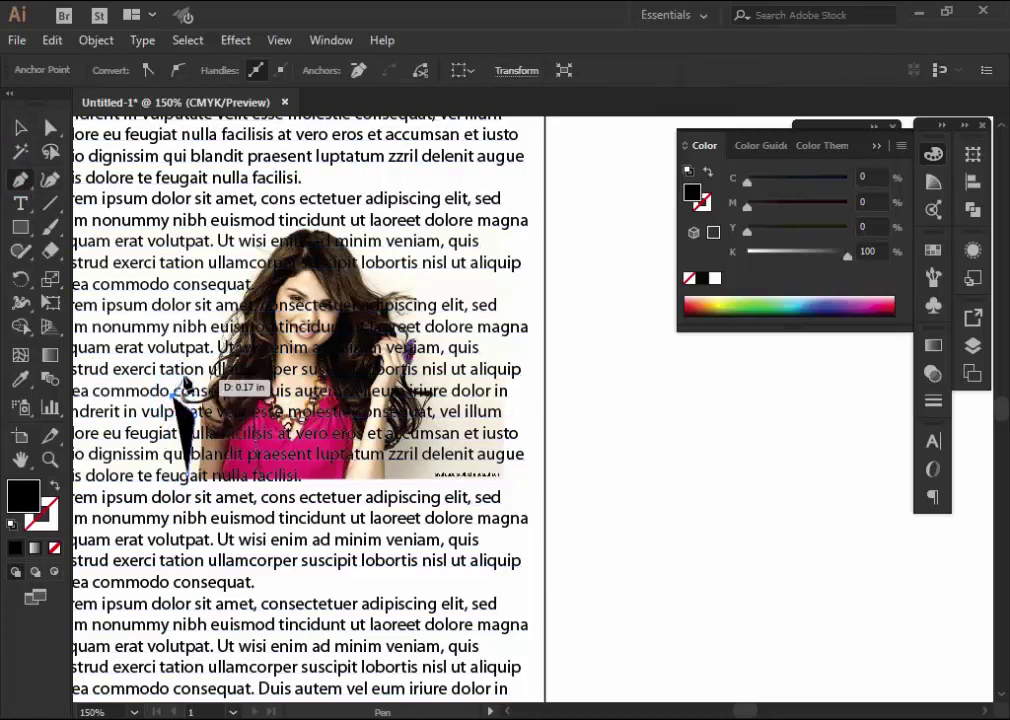
pyautogui.moveTo(190, 378); pyautogui.dragTo(187, 388)
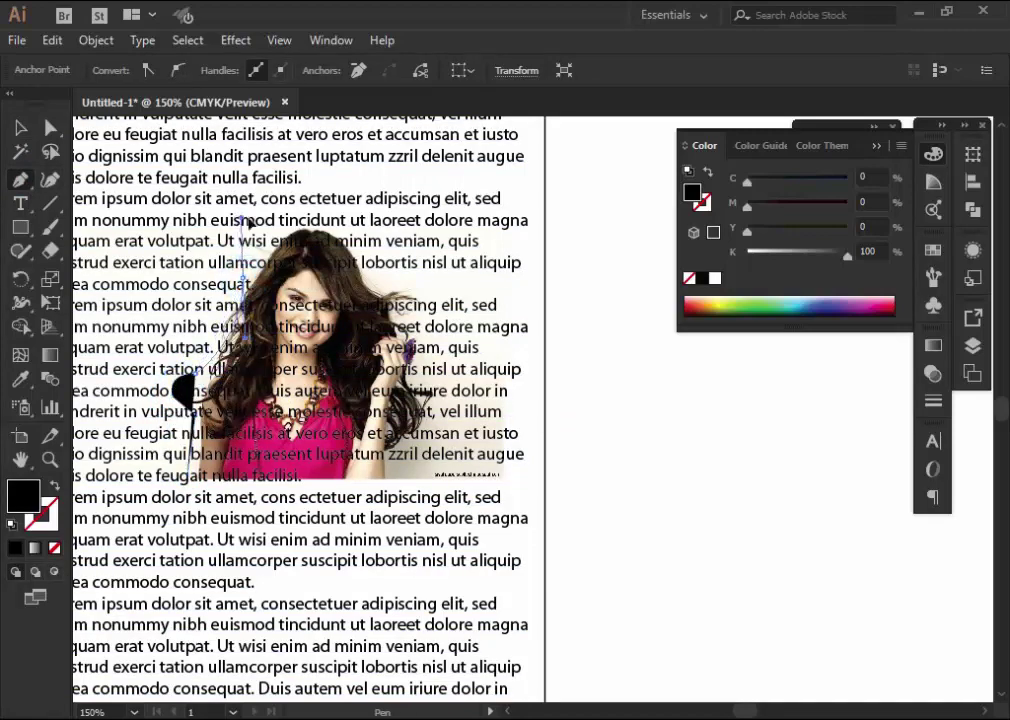
pyautogui.moveTo(276, 208)
pyautogui.mouseDown()
pyautogui.moveTo(347, 215)
pyautogui.moveTo(300, 228)
pyautogui.moveTo(352, 240)
pyautogui.moveTo(388, 290)
pyautogui.mouseUp()
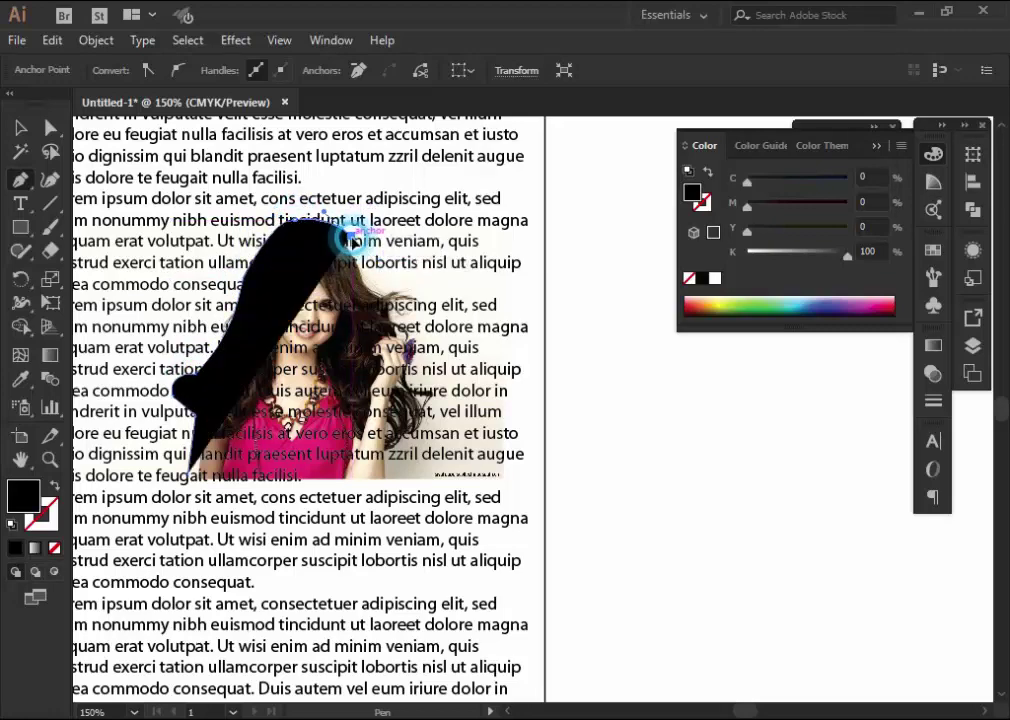
pyautogui.click(381, 290)
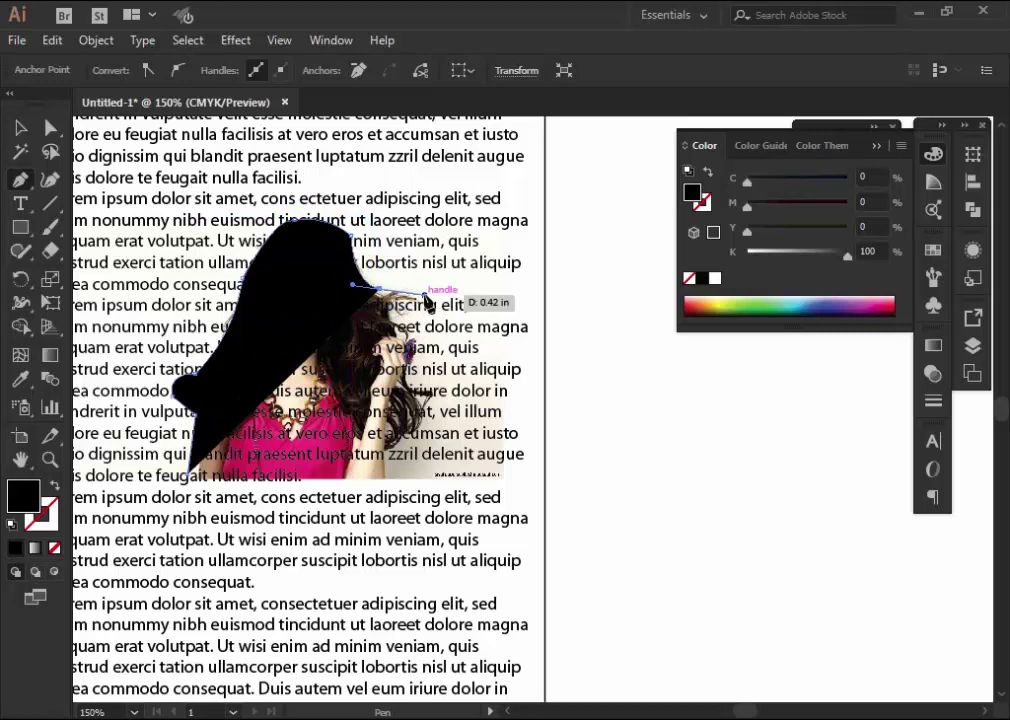
pyautogui.moveTo(418, 300); pyautogui.dragTo(436, 318)
pyautogui.click(388, 326)
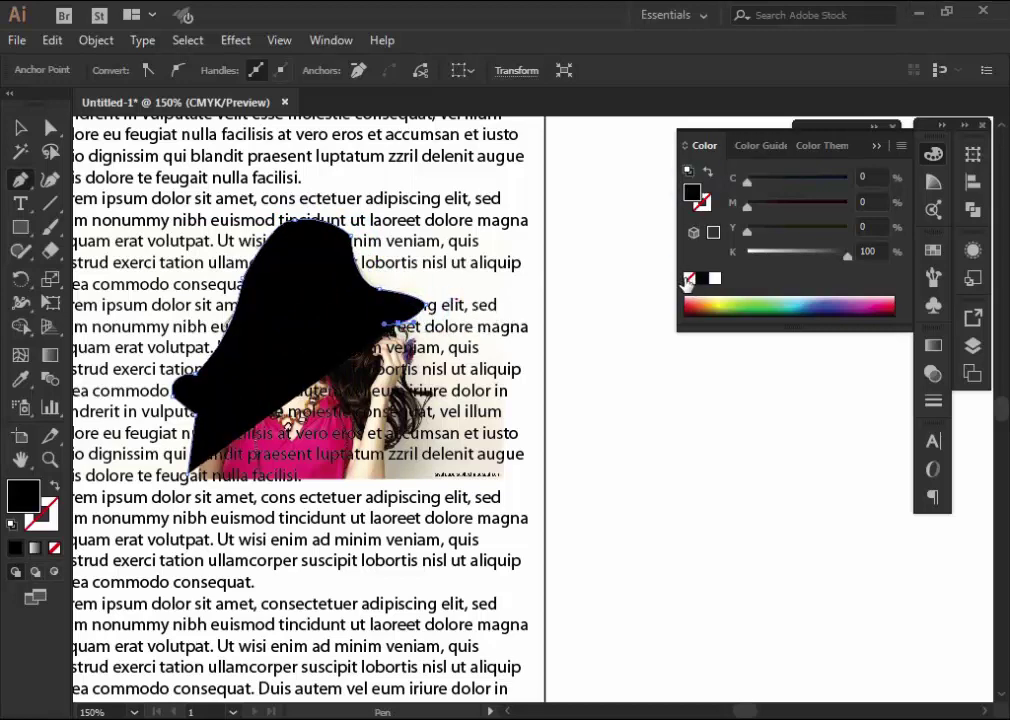
# Step: Give the path no fill and a black stroke, and continue it to the photo's bottom edge
pyautogui.click(688, 279)
pyautogui.click(701, 199)
pyautogui.click(713, 232)
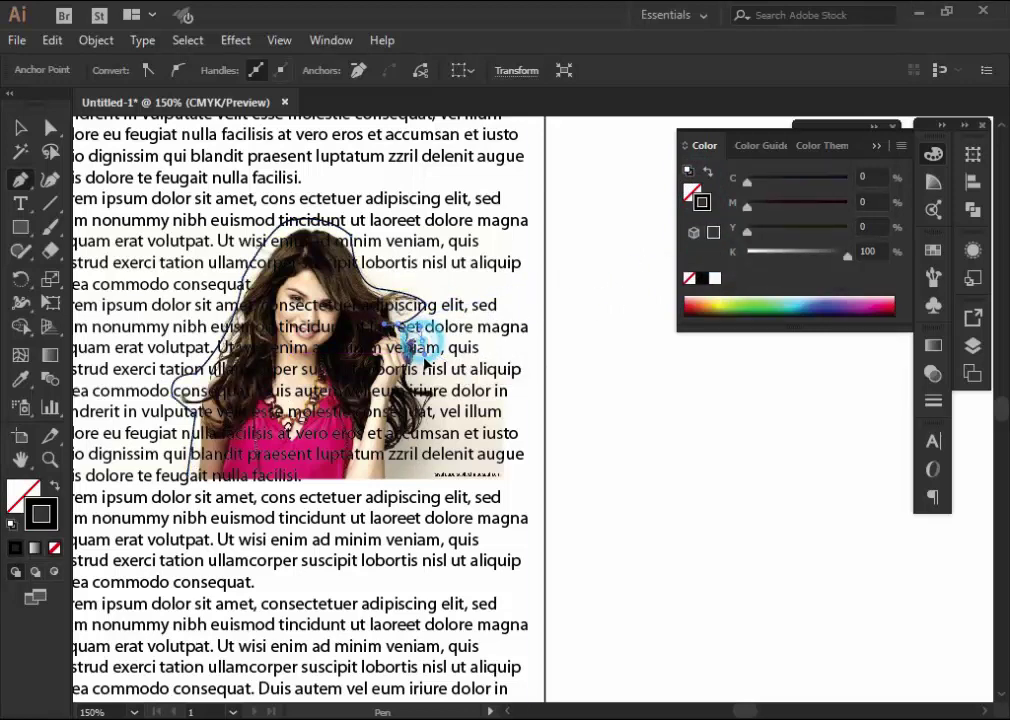
pyautogui.moveTo(446, 386); pyautogui.dragTo(450, 412)
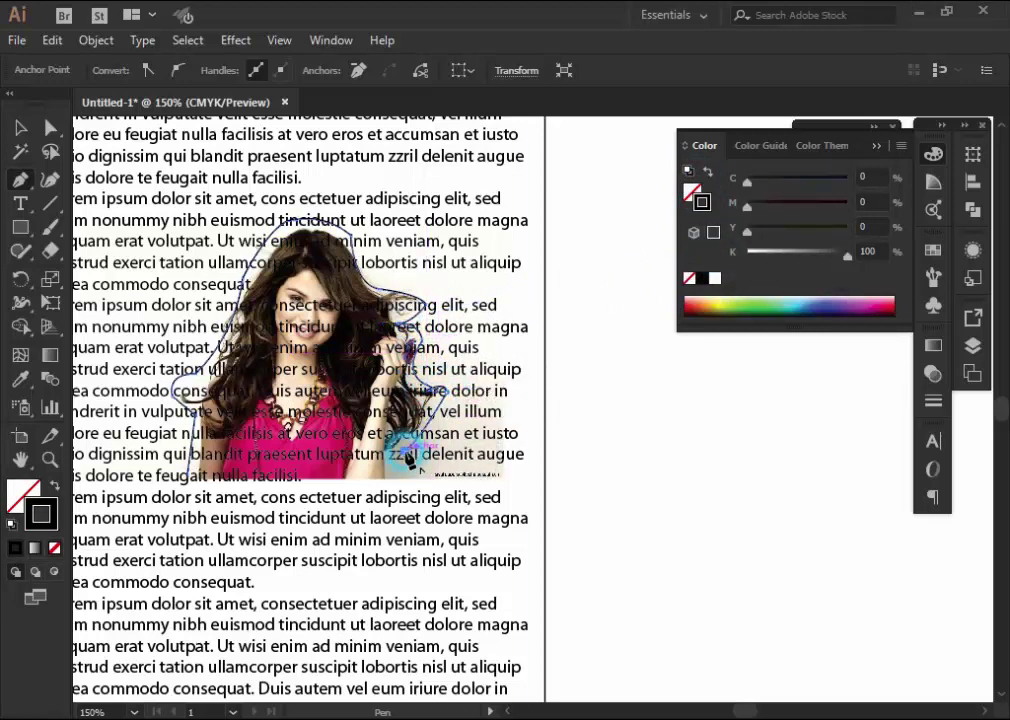
pyautogui.moveTo(402, 478); pyautogui.dragTo(200, 493)
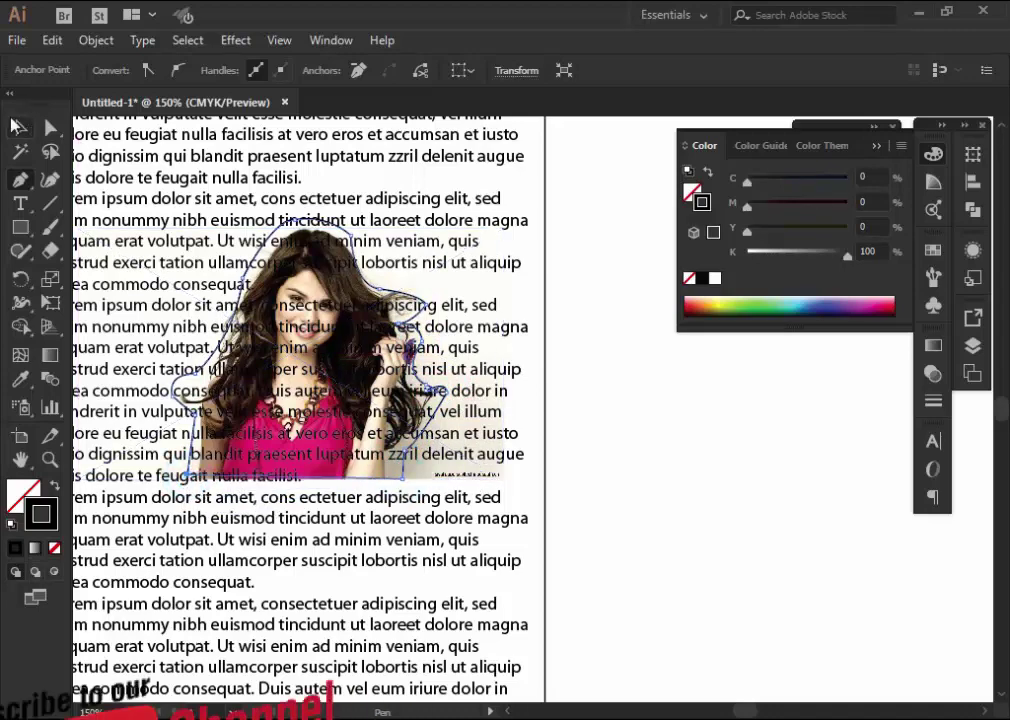
pyautogui.press('v')
pyautogui.hotkey('ctrl', 'a')
# Step: Apply Object > Text Wrap > Make to the outline and text frame, then undo it
pyautogui.keyDown('shift'); pyautogui.click(250, 180); pyautogui.keyUp('shift')
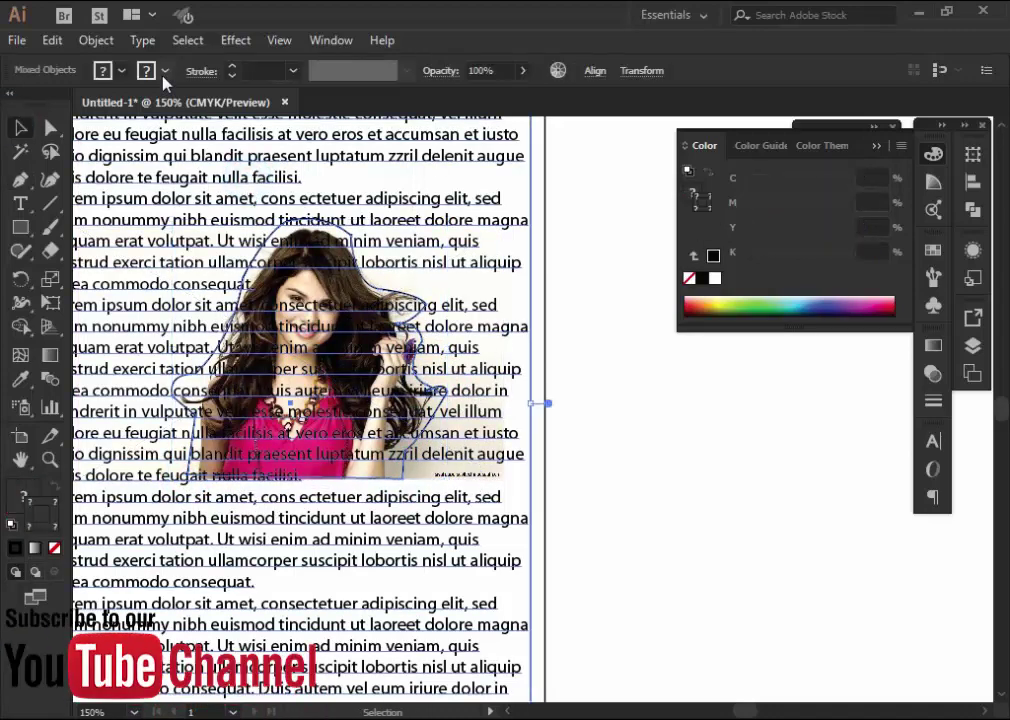
pyautogui.click(97, 40)
pyautogui.click(425, 595)
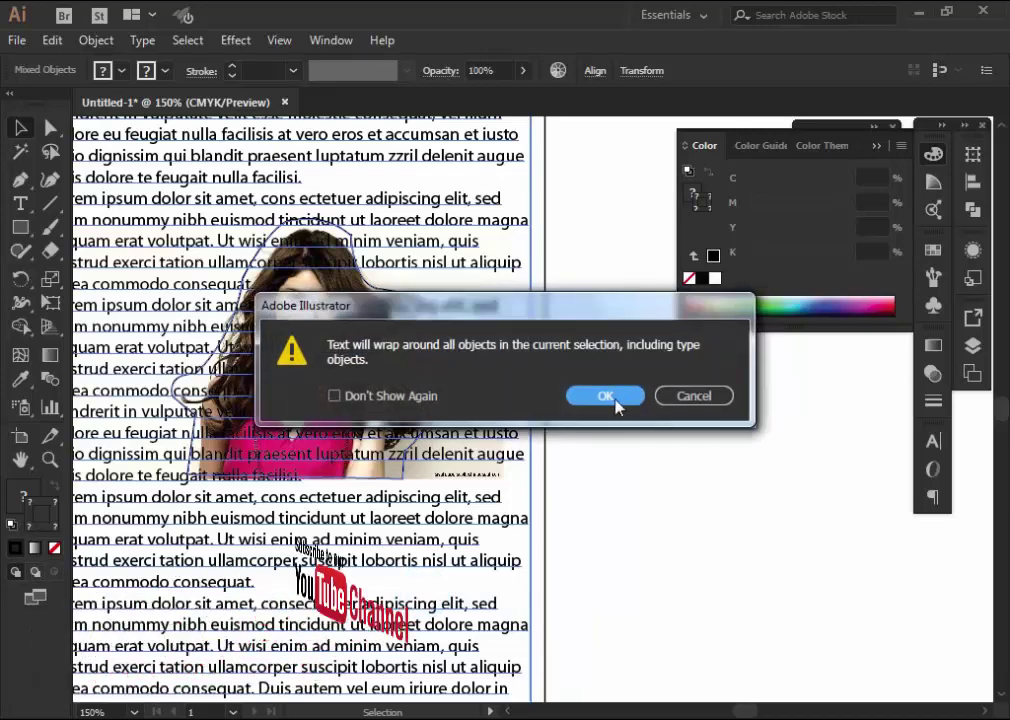
pyautogui.click(615, 398)
pyautogui.click(654, 411)
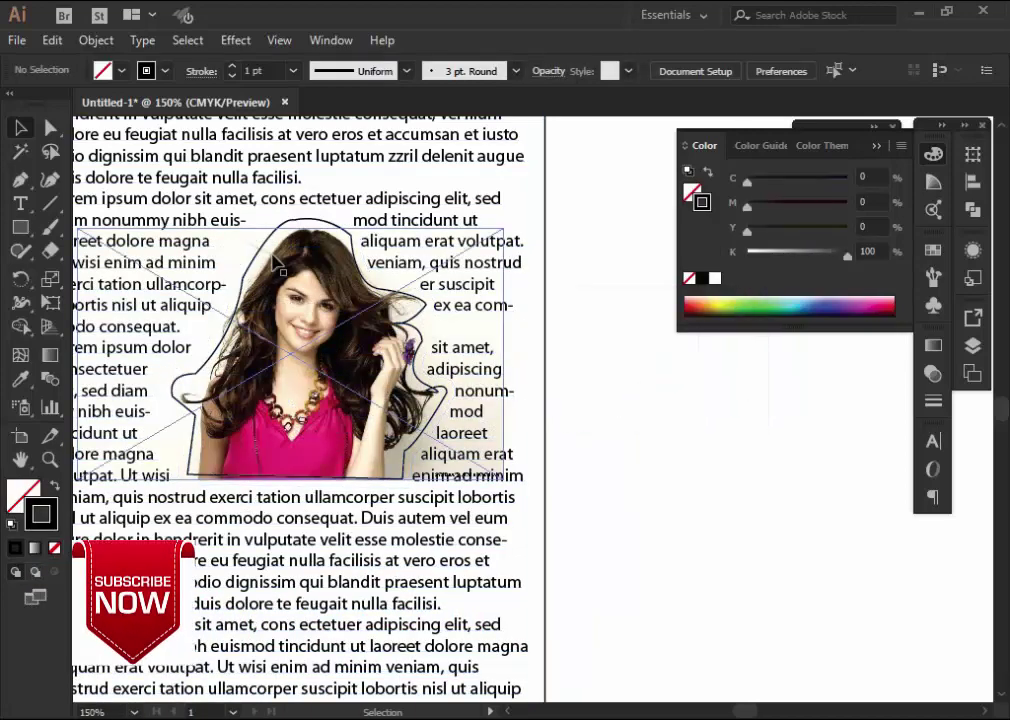
pyautogui.click(271, 244)
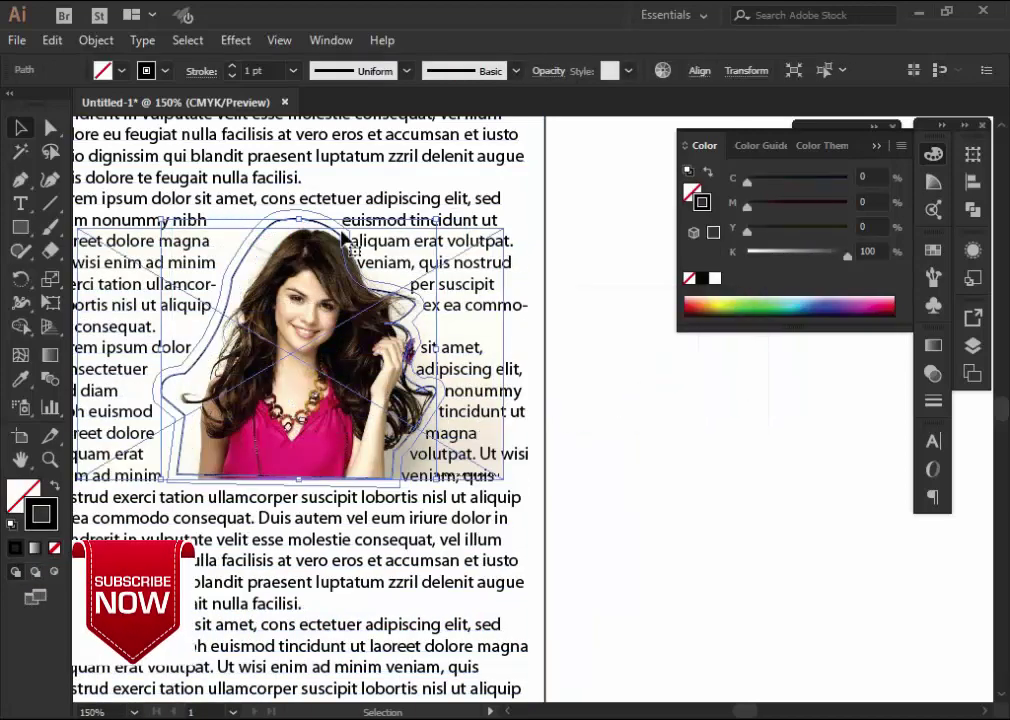
pyautogui.click(588, 361)
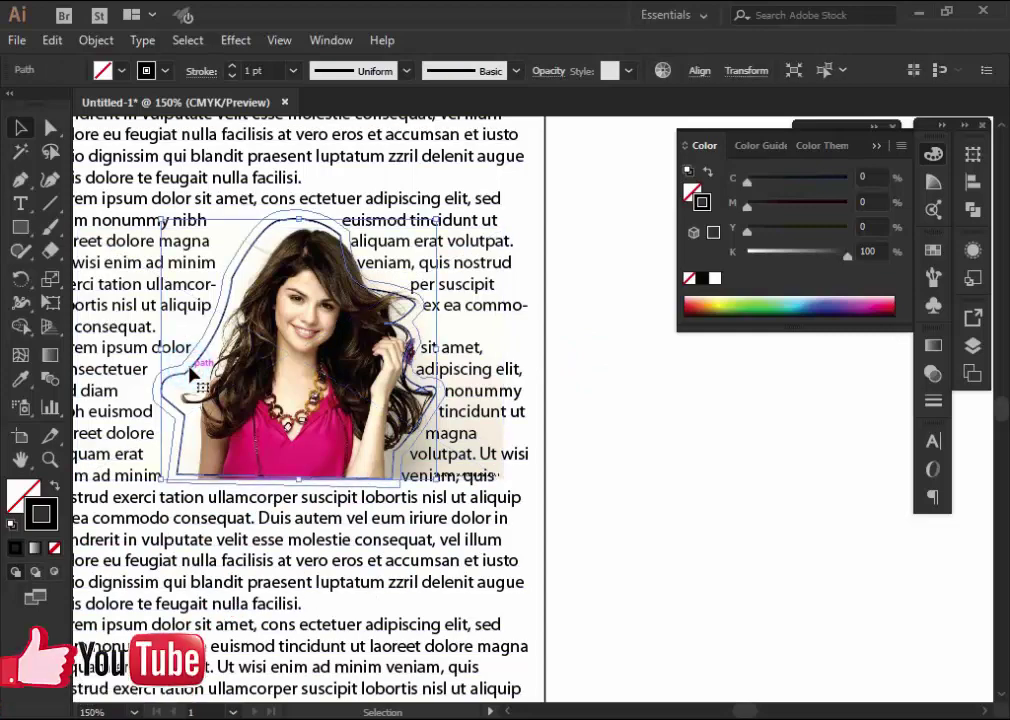
pyautogui.hotkey('ctrl', 'z')
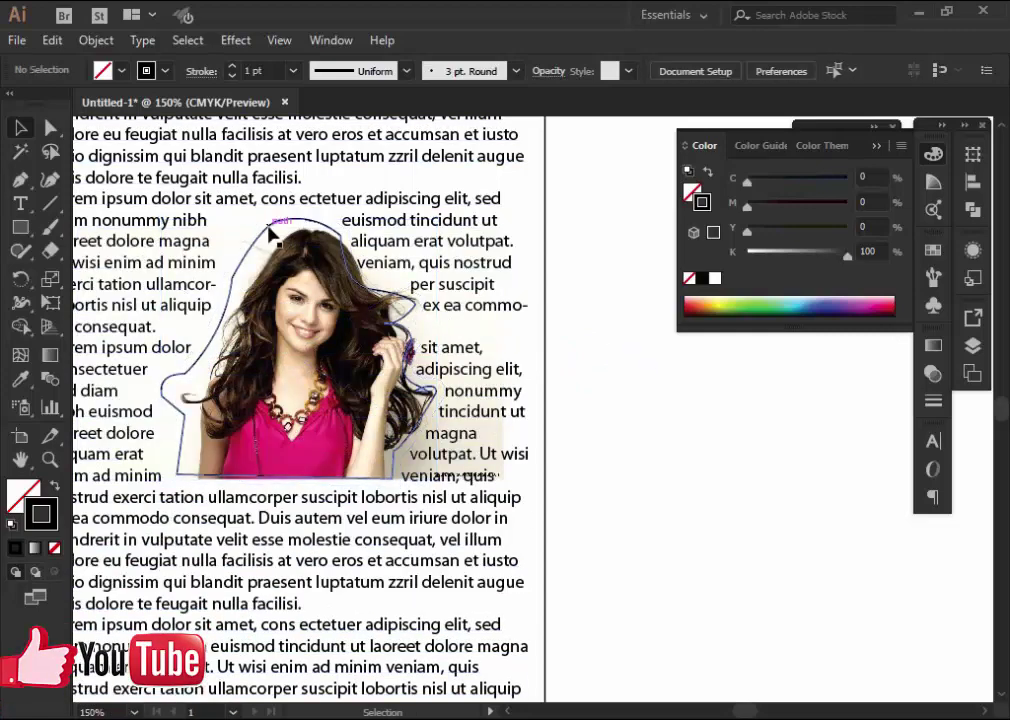
# Step: Lower the photo's Text Wrap Options offset to 5 pt and nudge it up and left
pyautogui.click(270, 232)
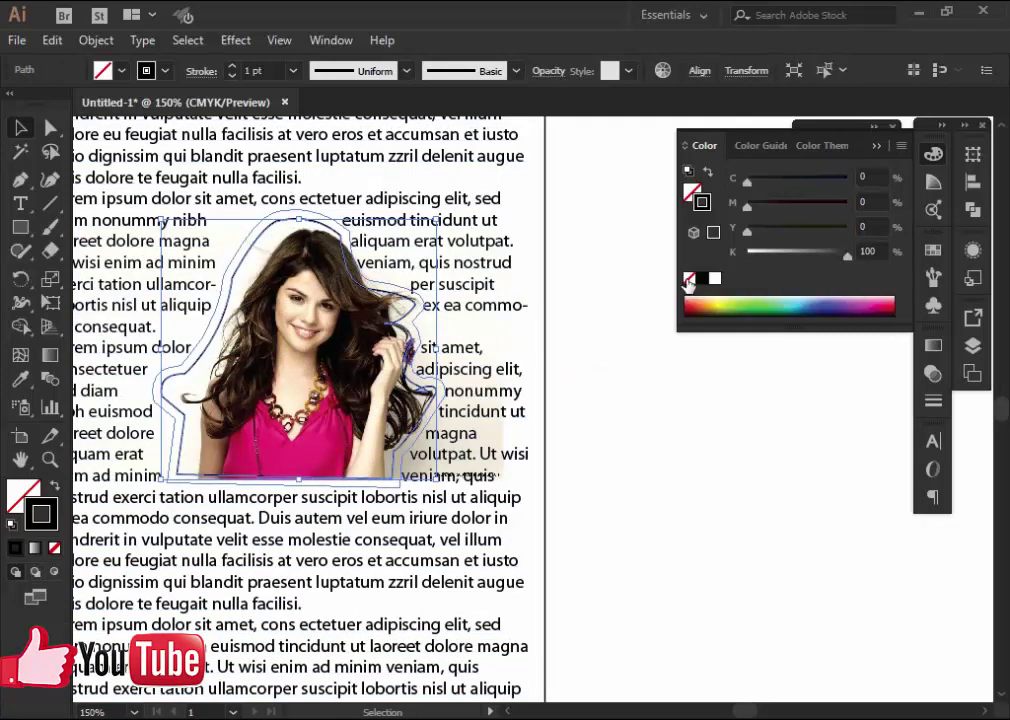
pyautogui.click(590, 312)
pyautogui.click(330, 360)
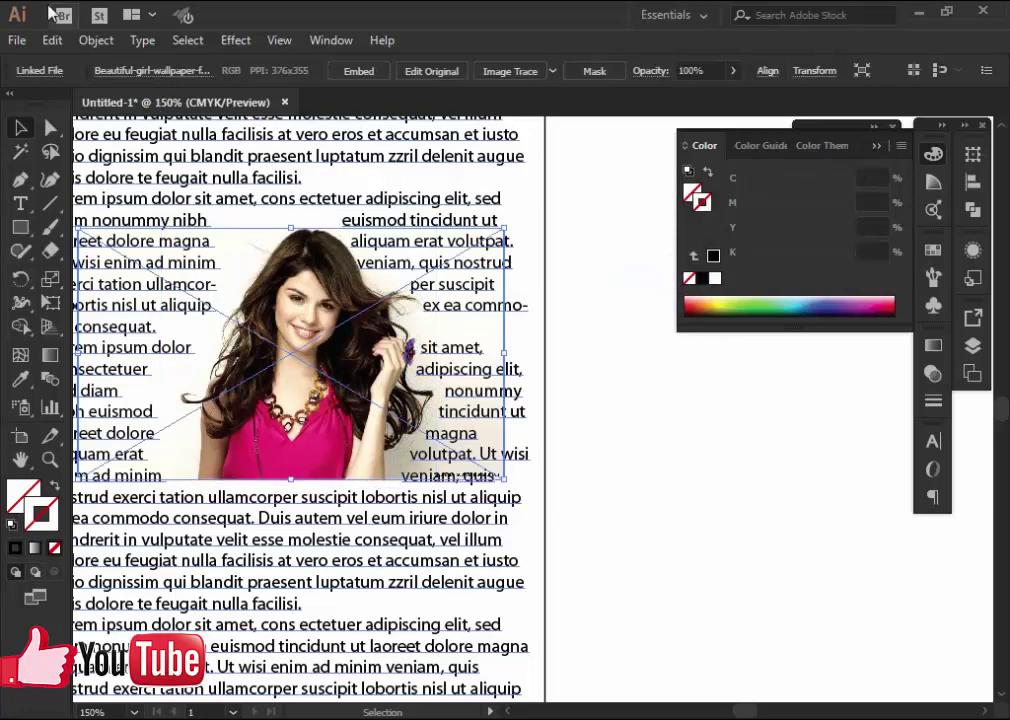
pyautogui.click(53, 42)
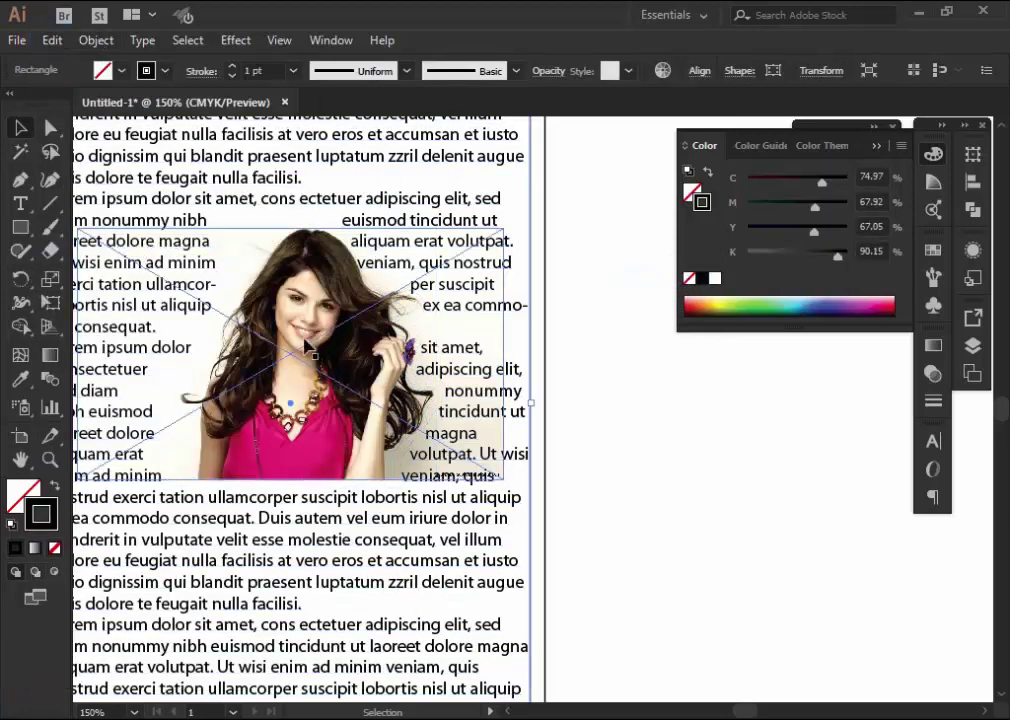
pyautogui.click(96, 40)
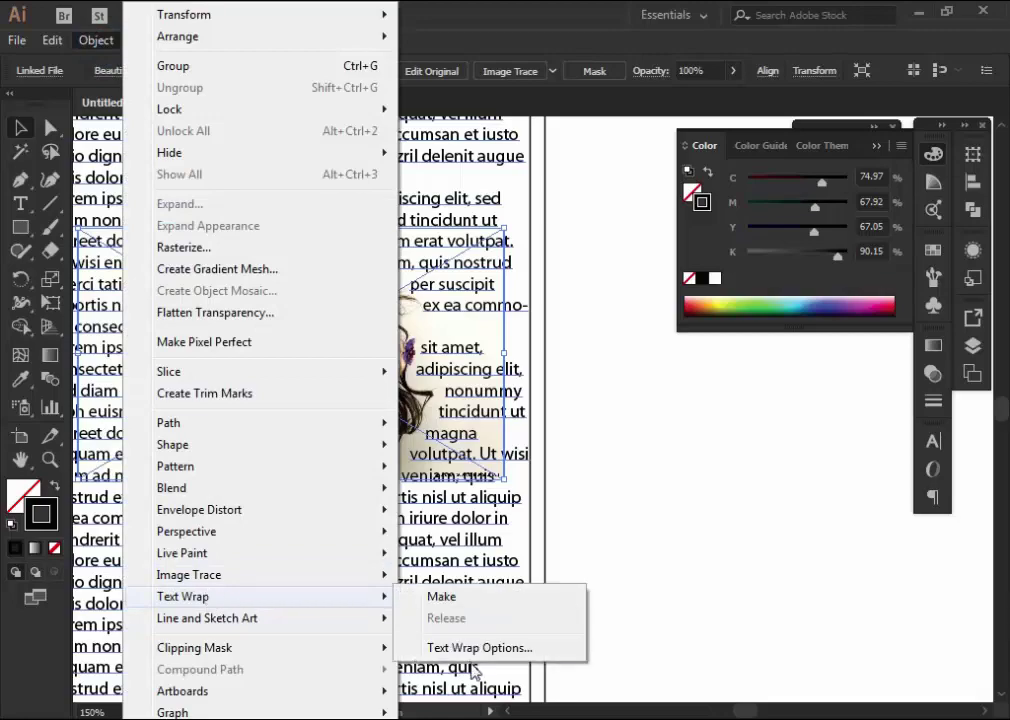
pyautogui.click(480, 647)
pyautogui.moveTo(537, 260); pyautogui.dragTo(691, 223)
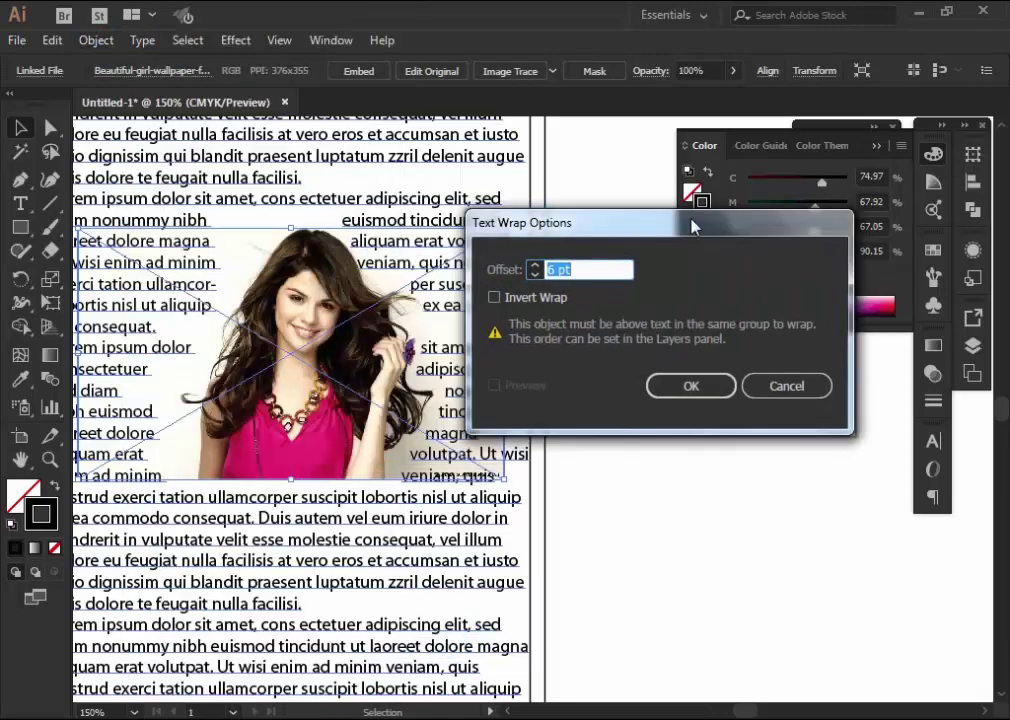
pyautogui.click(535, 275)
pyautogui.click(667, 385)
pyautogui.moveTo(314, 380); pyautogui.dragTo(307, 374)
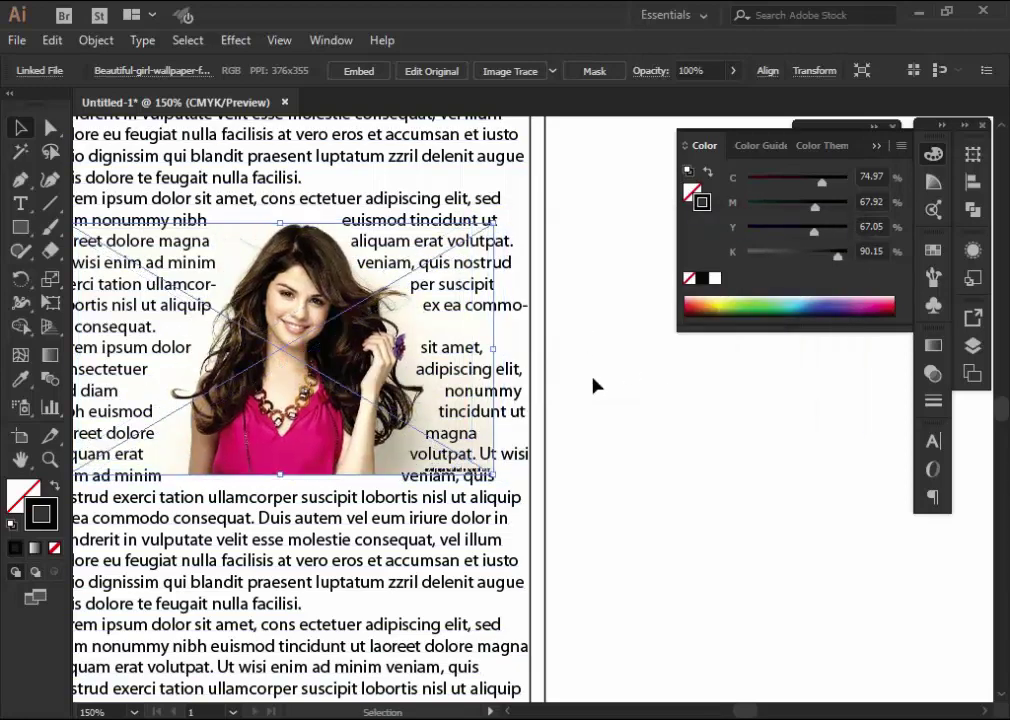
pyautogui.click(594, 386)
# Step: Draw a tall rectangle to the right of the first text column
pyautogui.hotkey('ctrl', '-')
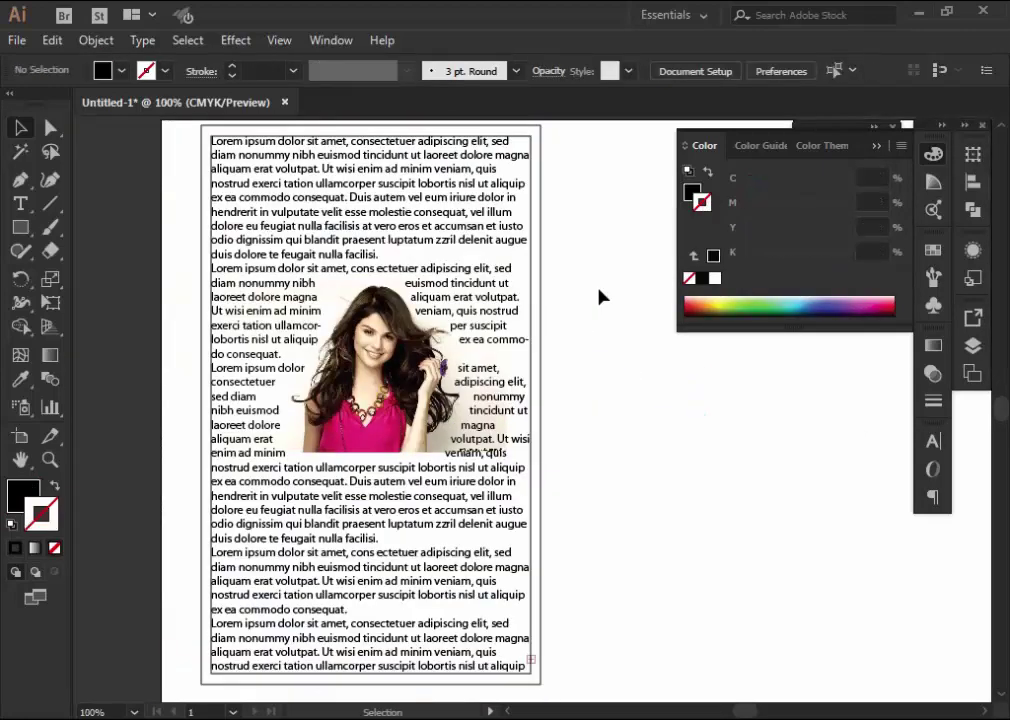
pyautogui.hscroll(3, 600, 296)
pyautogui.click(412, 278)
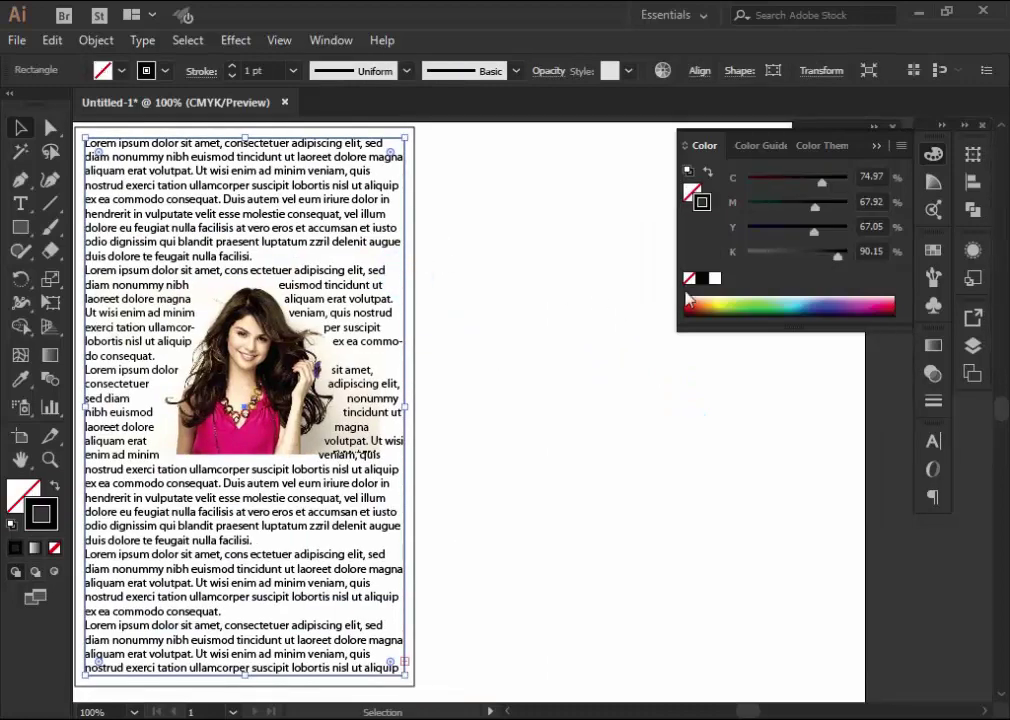
pyautogui.click(473, 230)
pyautogui.hotkey('ctrl', 'a')
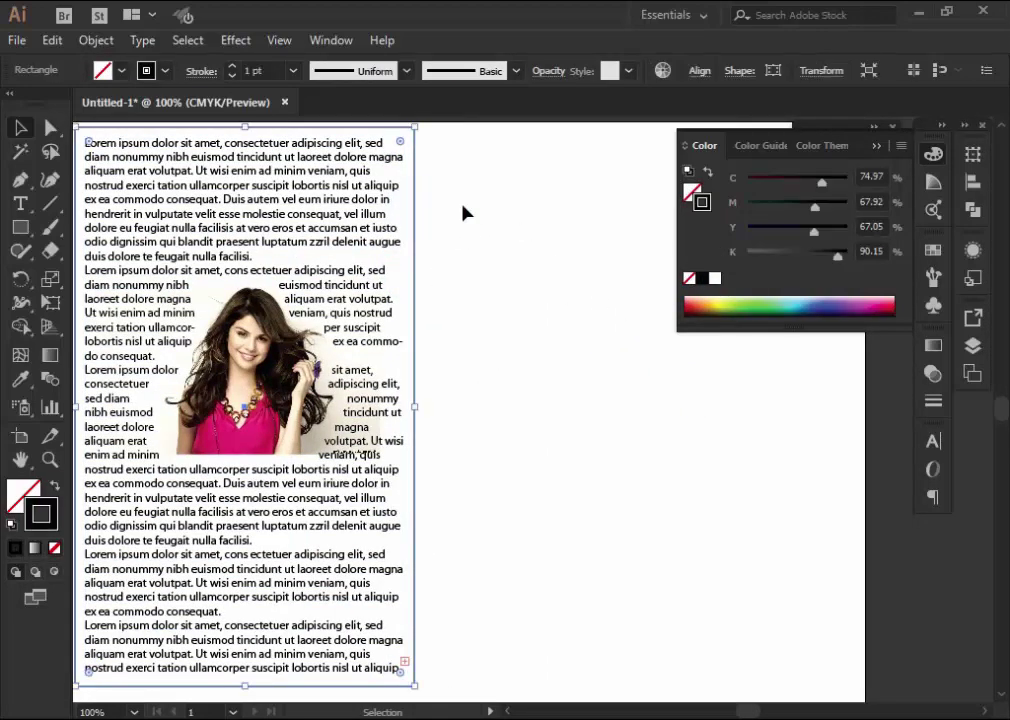
pyautogui.click(463, 212)
pyautogui.click(20, 228)
pyautogui.moveTo(438, 127); pyautogui.dragTo(856, 685)
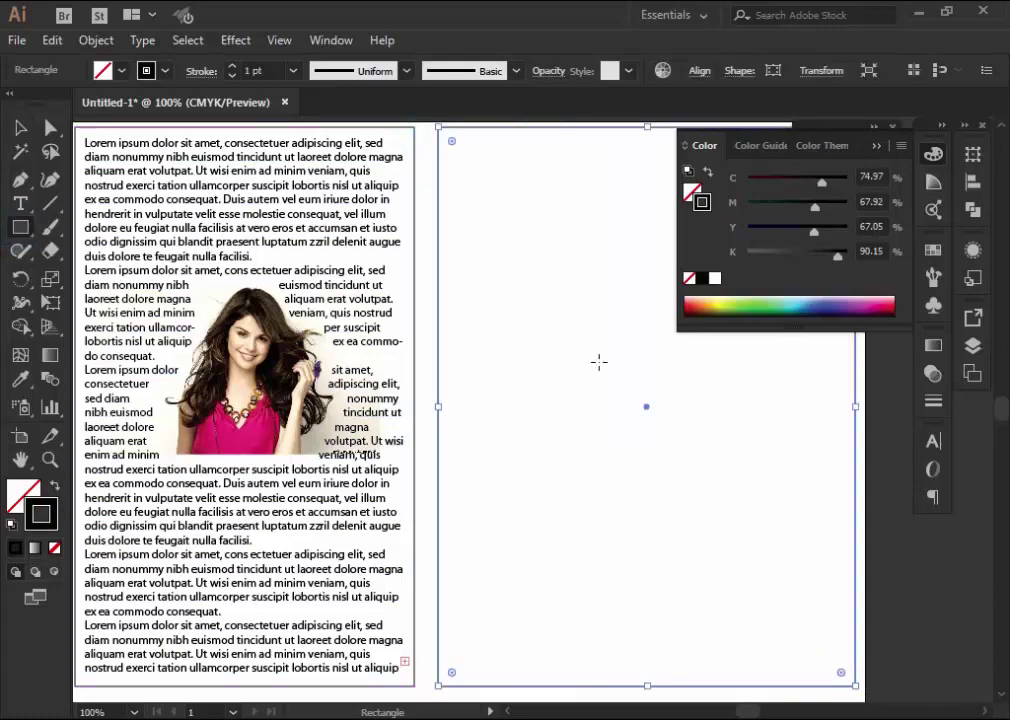
pyautogui.hscroll(3, 597, 361)
# Step: Fill the new rectangle with Lorem ipsum text and draw a rectangle over its middle
pyautogui.click(21, 203)
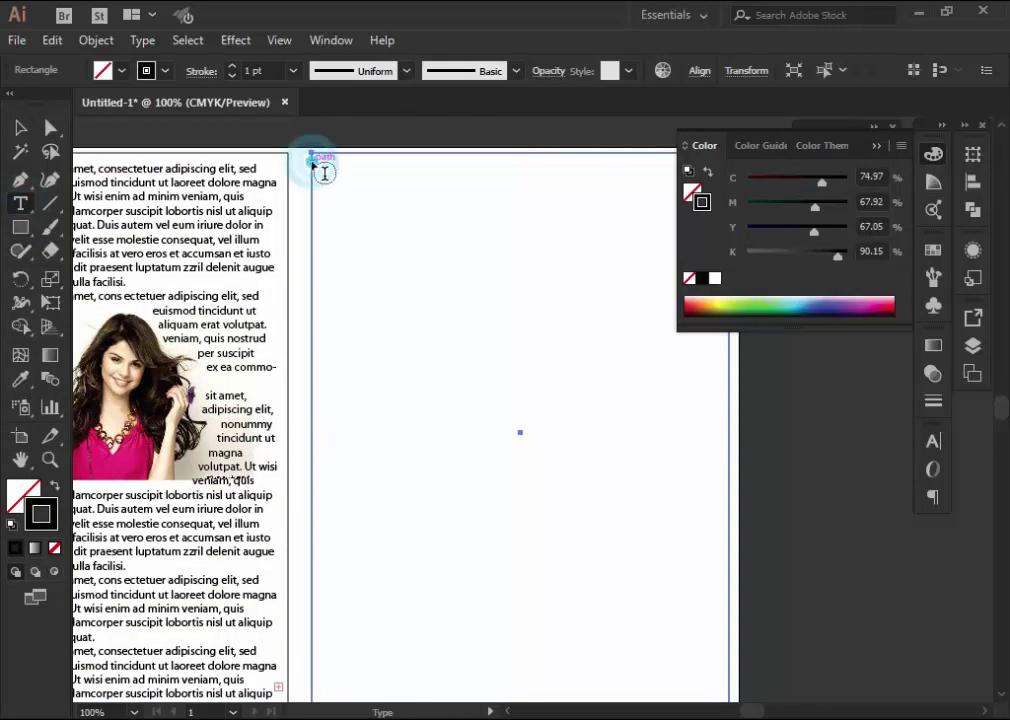
pyautogui.click(324, 172)
pyautogui.press('Escape')
pyautogui.press('m')
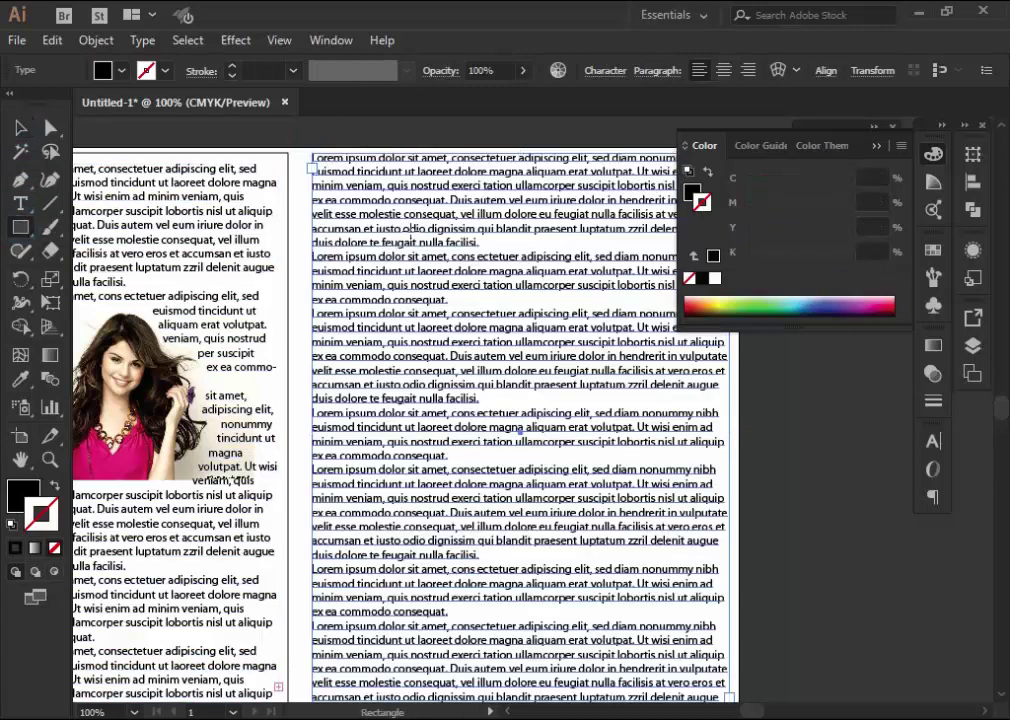
pyautogui.moveTo(404, 237); pyautogui.dragTo(550, 418)
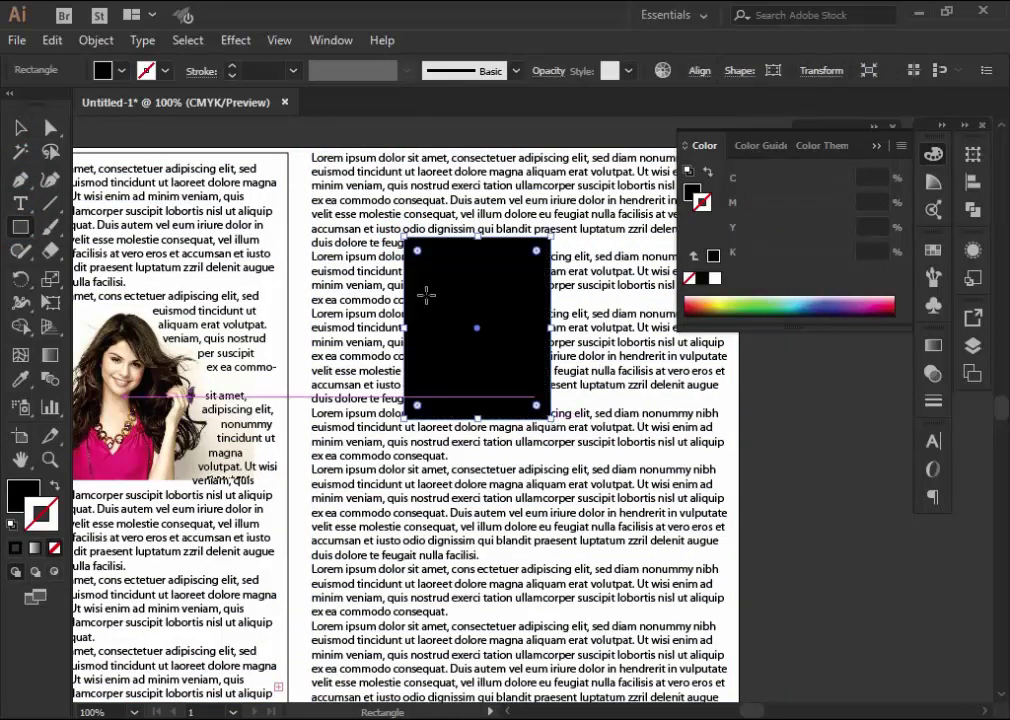
# Step: Remove the rectangle's fill, round its corners, and give it a black stroke
pyautogui.click(18, 128)
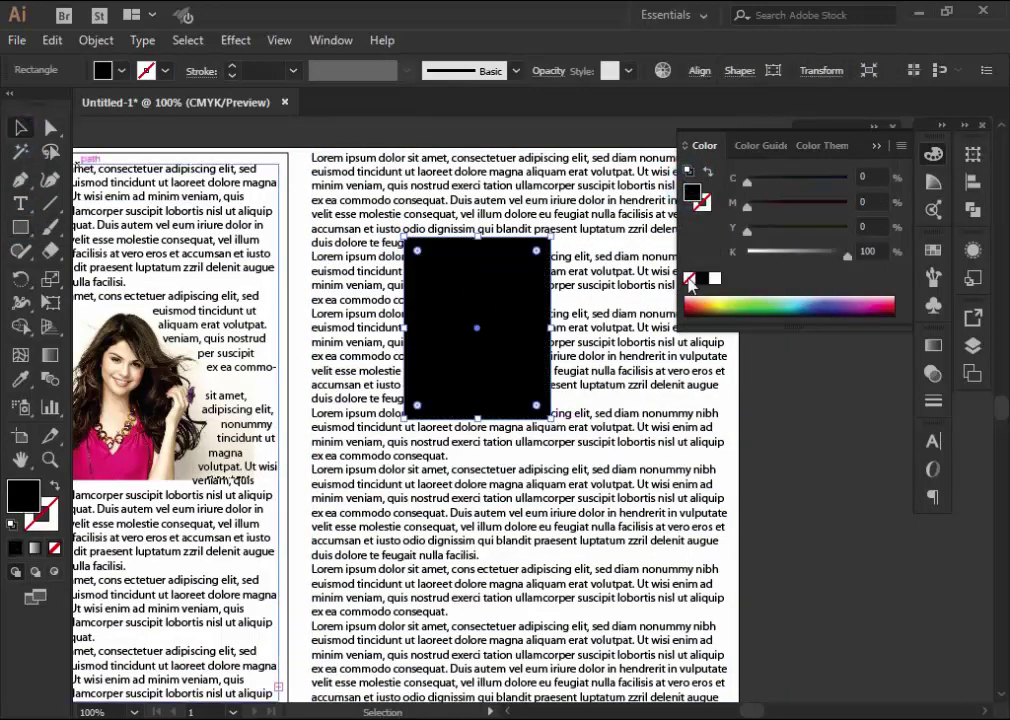
pyautogui.press('/')
pyautogui.moveTo(418, 260); pyautogui.dragTo(428, 266)
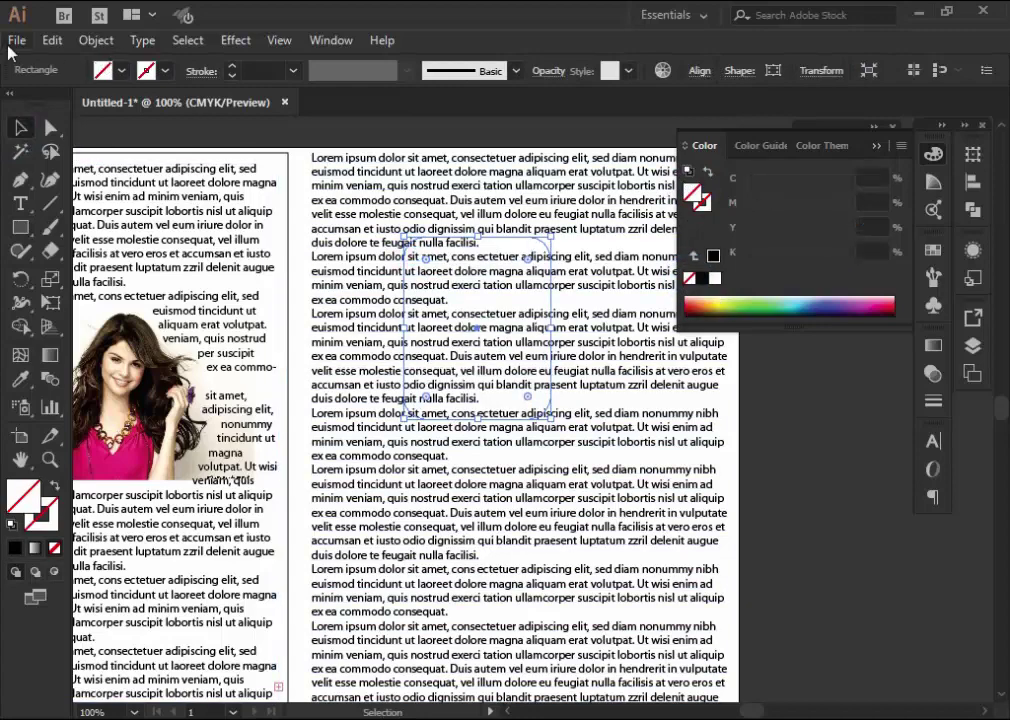
pyautogui.click(713, 258)
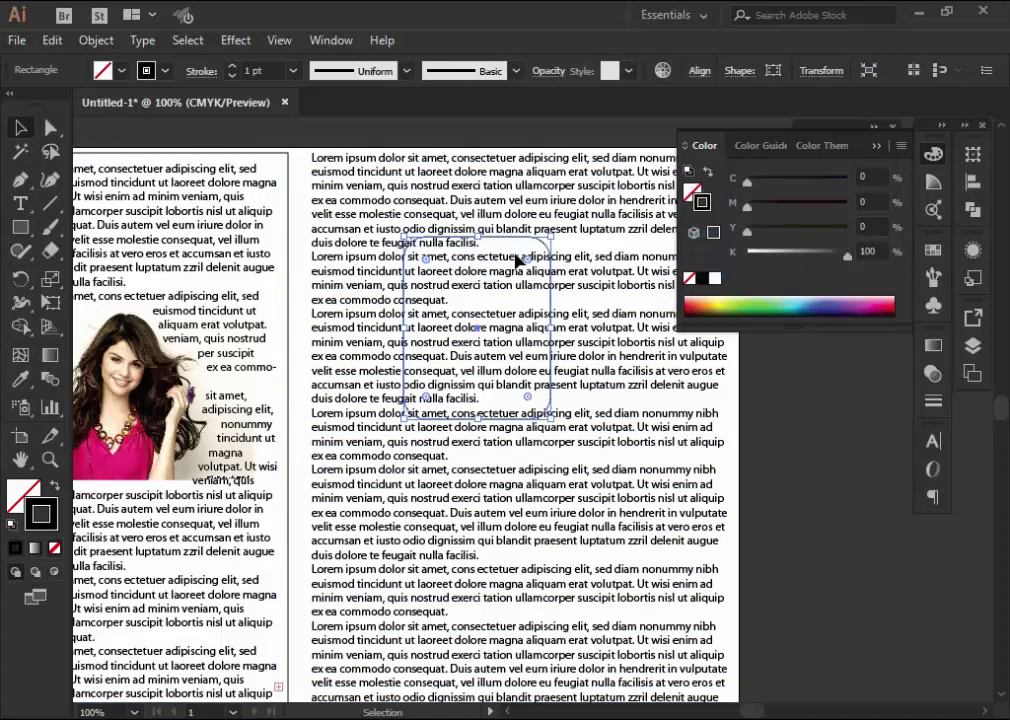
pyautogui.click(17, 40)
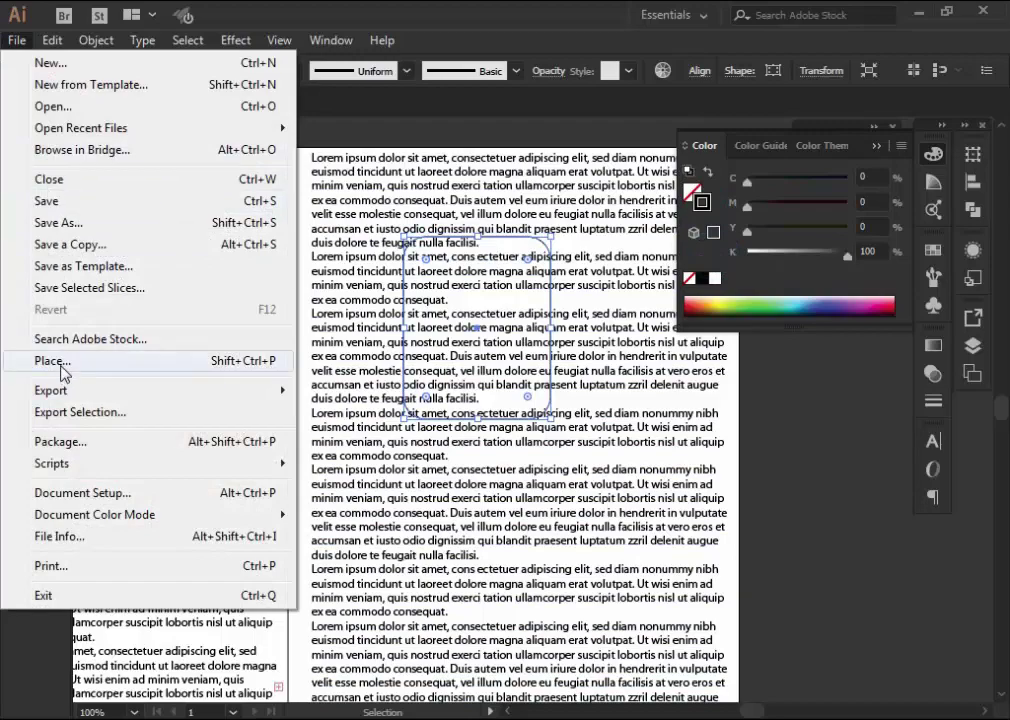
# Step: Place the Beautiful-girl-wallpaper image onto the artboard
pyautogui.click(62, 370)
pyautogui.click(599, 385)
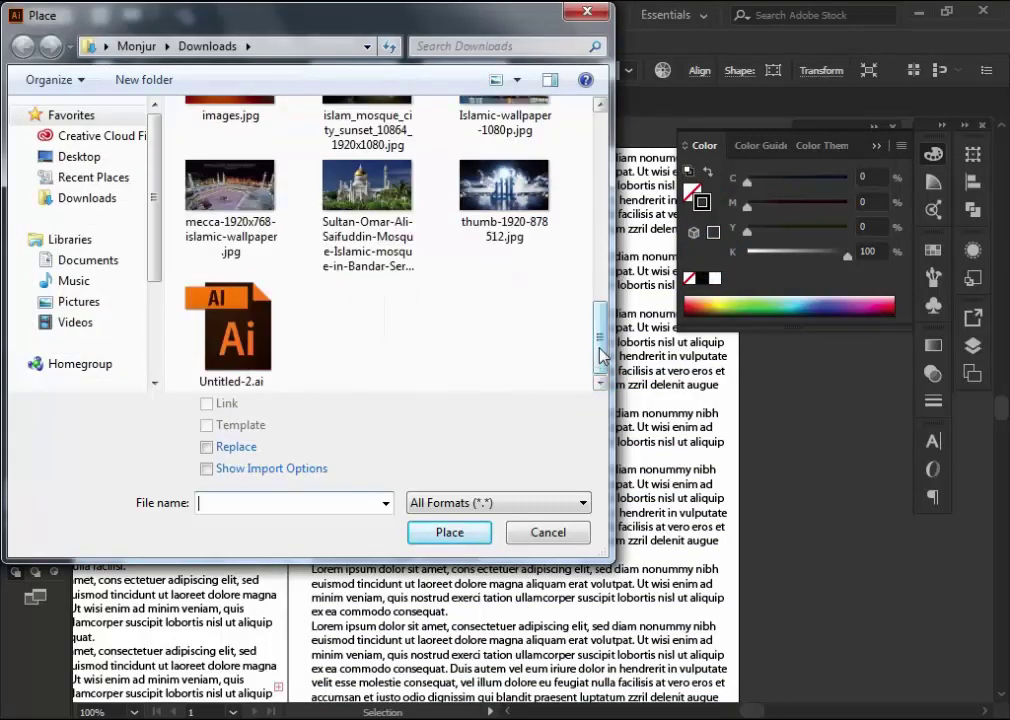
pyautogui.moveTo(600, 349)
pyautogui.mouseDown()
pyautogui.moveTo(600, 230)
pyautogui.moveTo(600, 338)
pyautogui.moveTo(600, 240)
pyautogui.mouseUp()
pyautogui.click(232, 314)
pyautogui.click(449, 534)
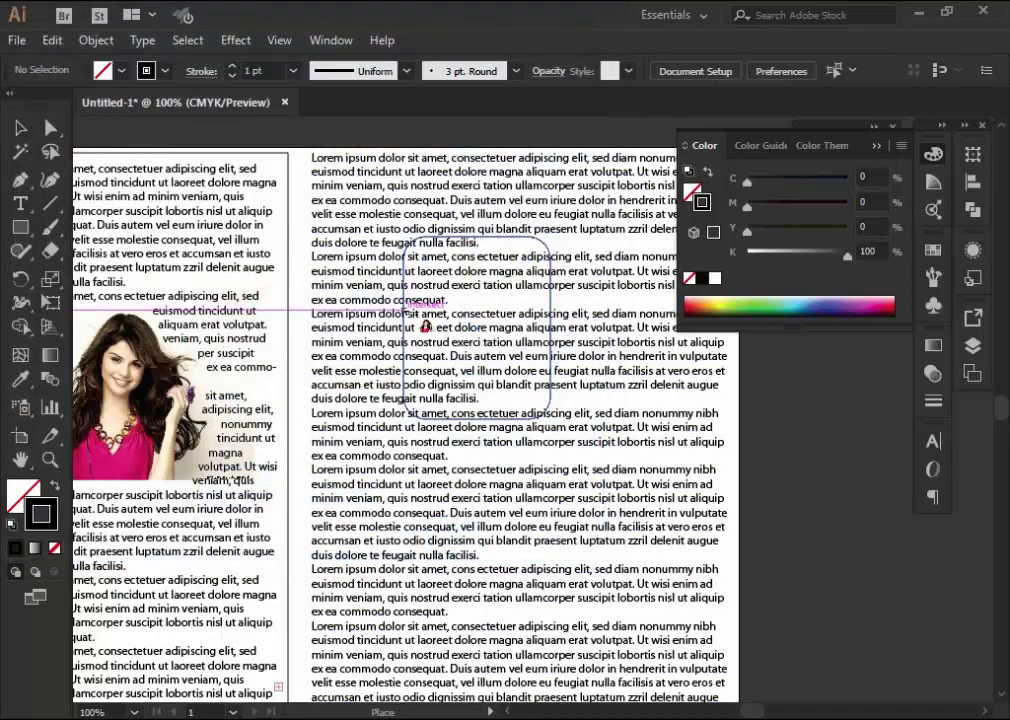
pyautogui.click(352, 220)
# Step: Resize and move the photo so it covers the rounded rectangle in the right column
pyautogui.moveTo(356, 228); pyautogui.dragTo(636, 388)
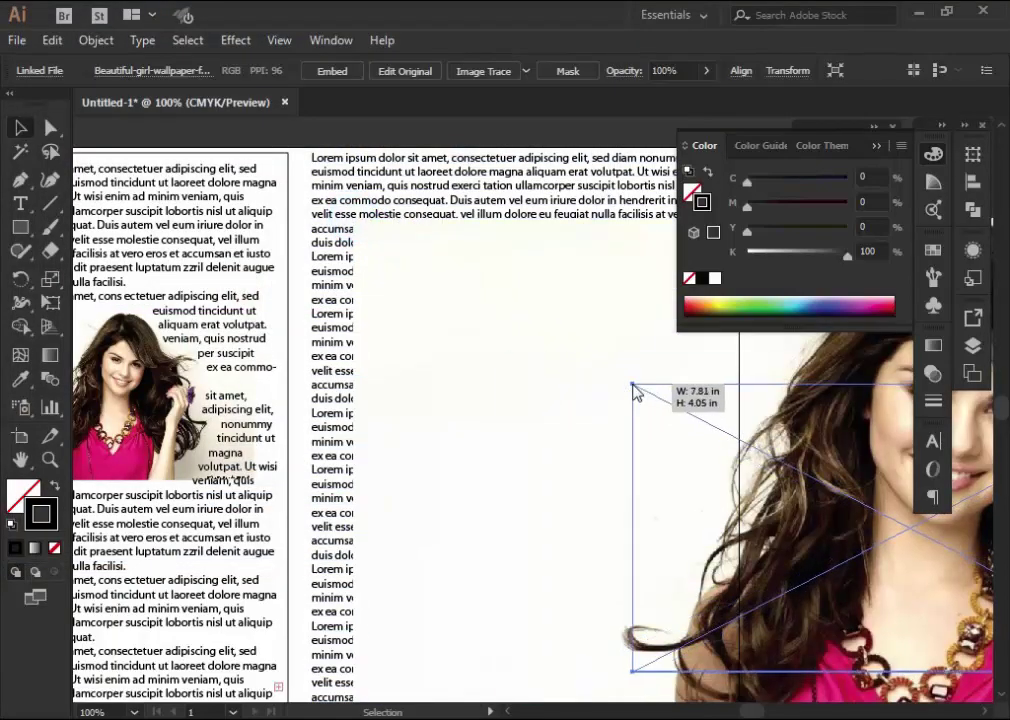
pyautogui.moveTo(811, 464)
pyautogui.mouseDown()
pyautogui.moveTo(518, 313)
pyautogui.moveTo(498, 313)
pyautogui.mouseUp()
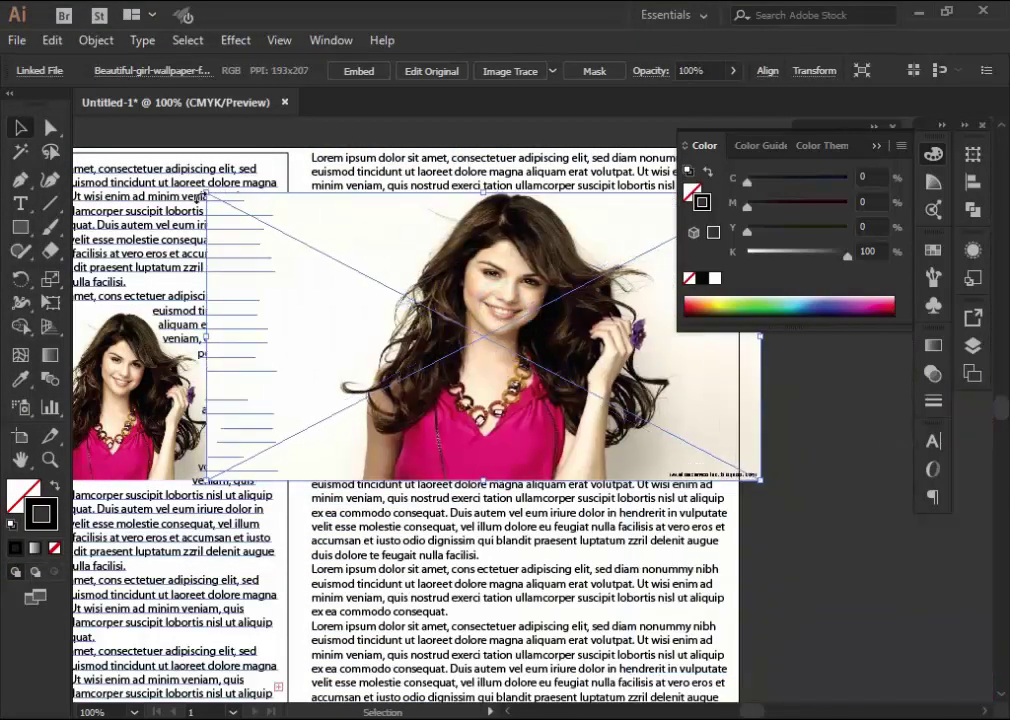
pyautogui.moveTo(207, 196)
pyautogui.mouseDown()
pyautogui.moveTo(323, 230)
pyautogui.moveTo(373, 264)
pyautogui.mouseUp()
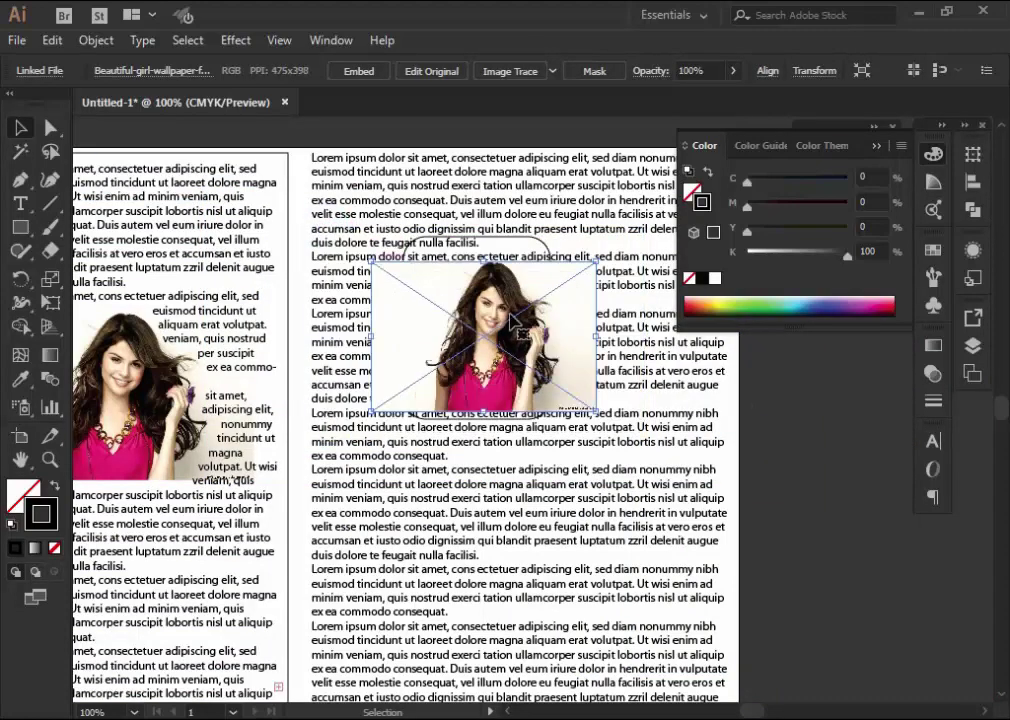
pyautogui.moveTo(597, 262); pyautogui.dragTo(619, 238)
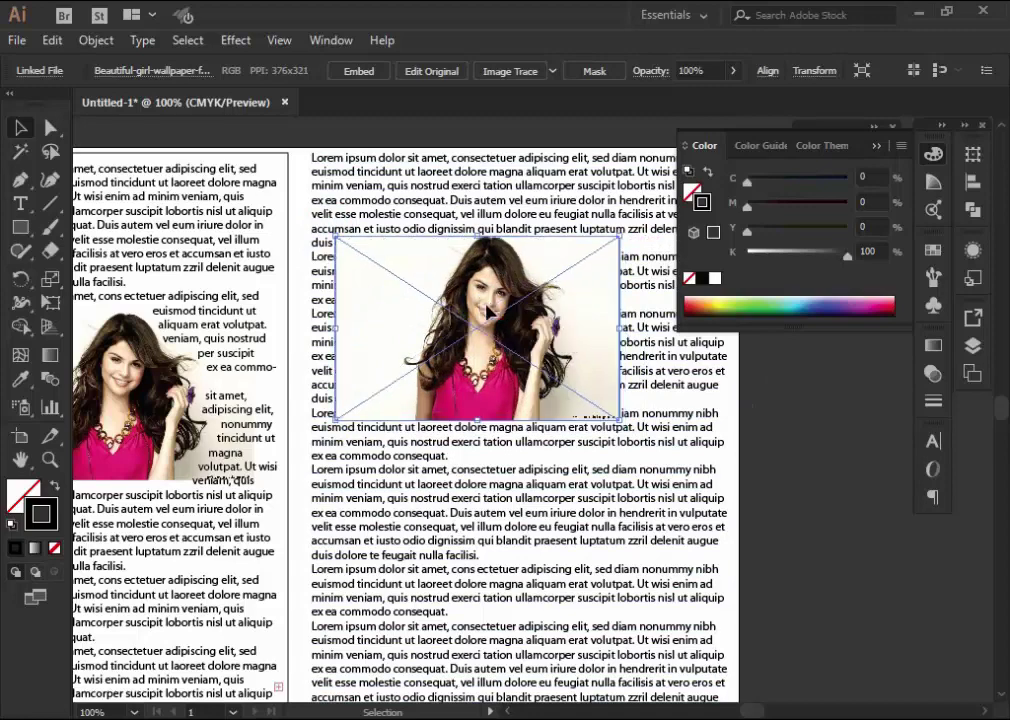
# Step: Select the rounded rectangle with the photo and apply Object > Clipping Mask > Make
pyautogui.press('v')
pyautogui.click(551, 267)
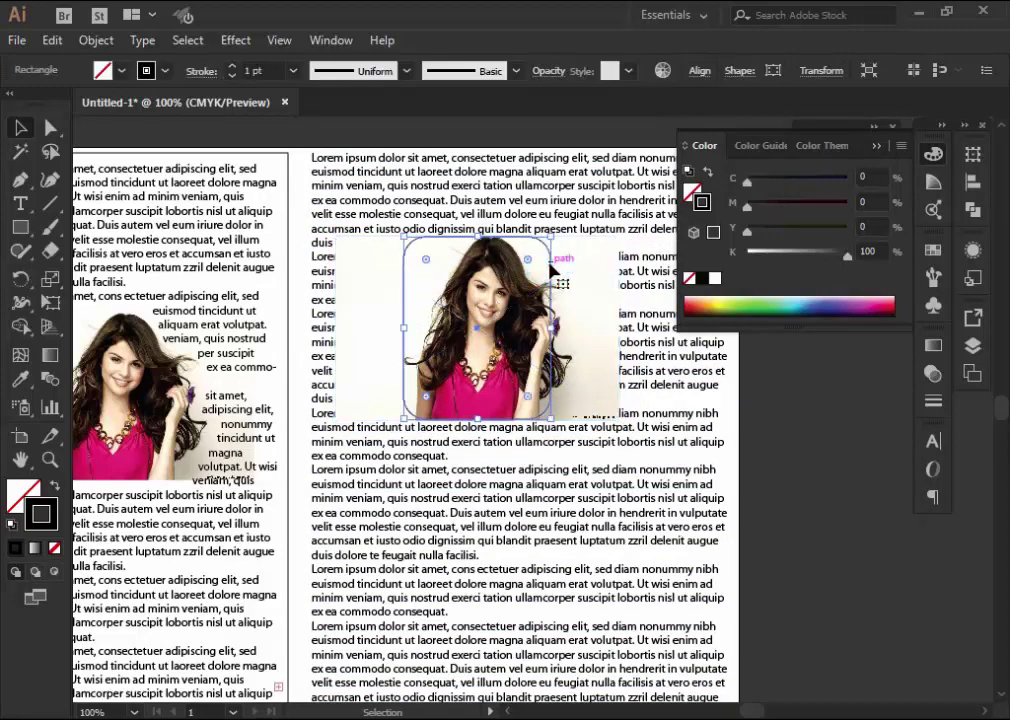
pyautogui.click(52, 40)
pyautogui.click(97, 137)
pyautogui.click(52, 40)
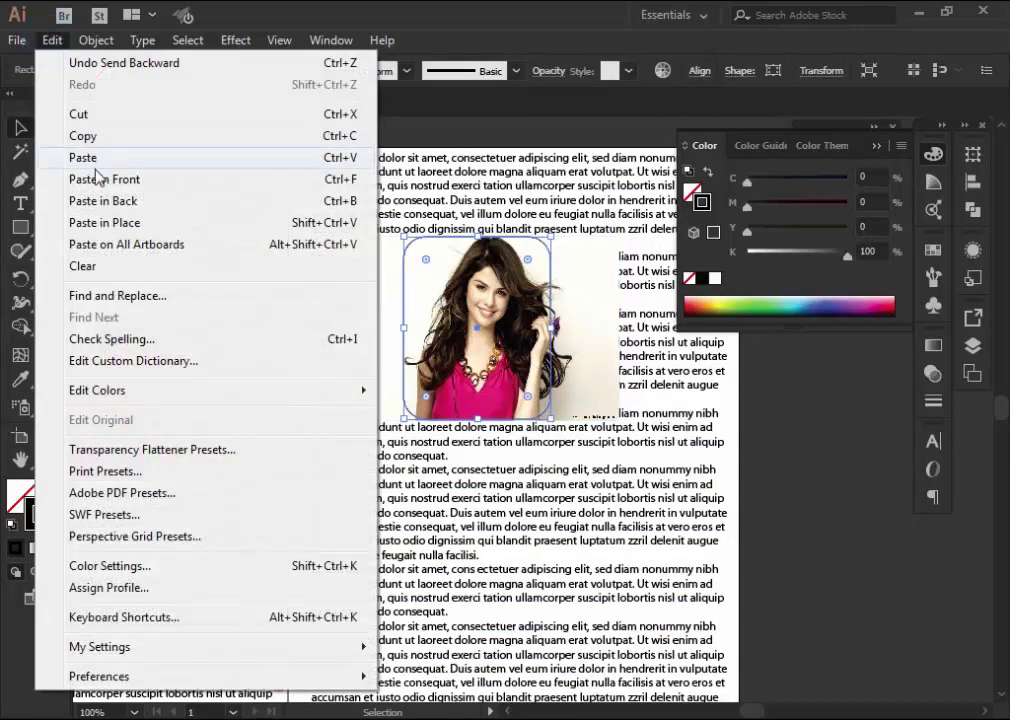
pyautogui.click(99, 178)
pyautogui.keyDown('shift'); pyautogui.click(364, 352); pyautogui.keyUp('shift')
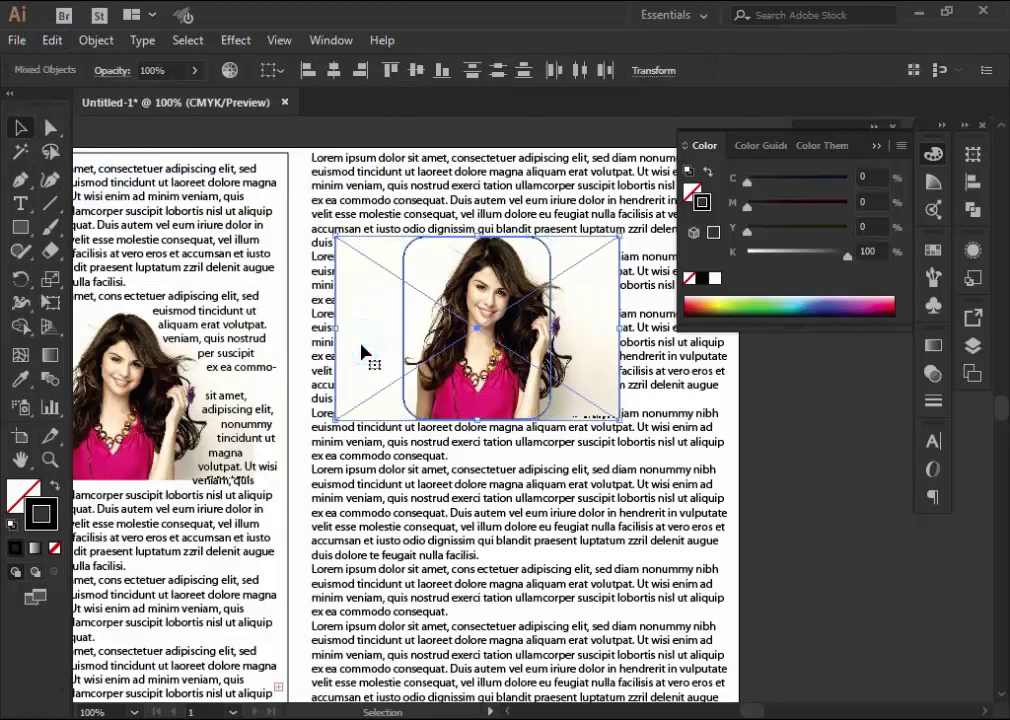
pyautogui.click(96, 40)
pyautogui.click(452, 645)
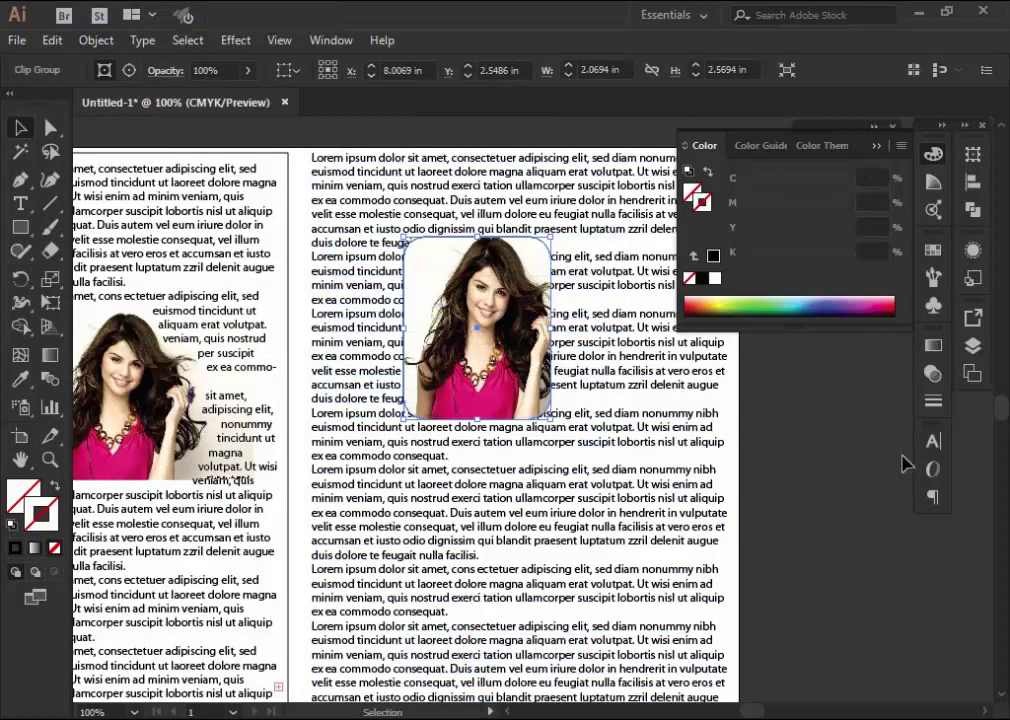
pyautogui.click(726, 469)
pyautogui.click(430, 362)
# Step: Apply Text Wrap to the rounded clipped photo so the right column's text flows around it
pyautogui.click(565, 345)
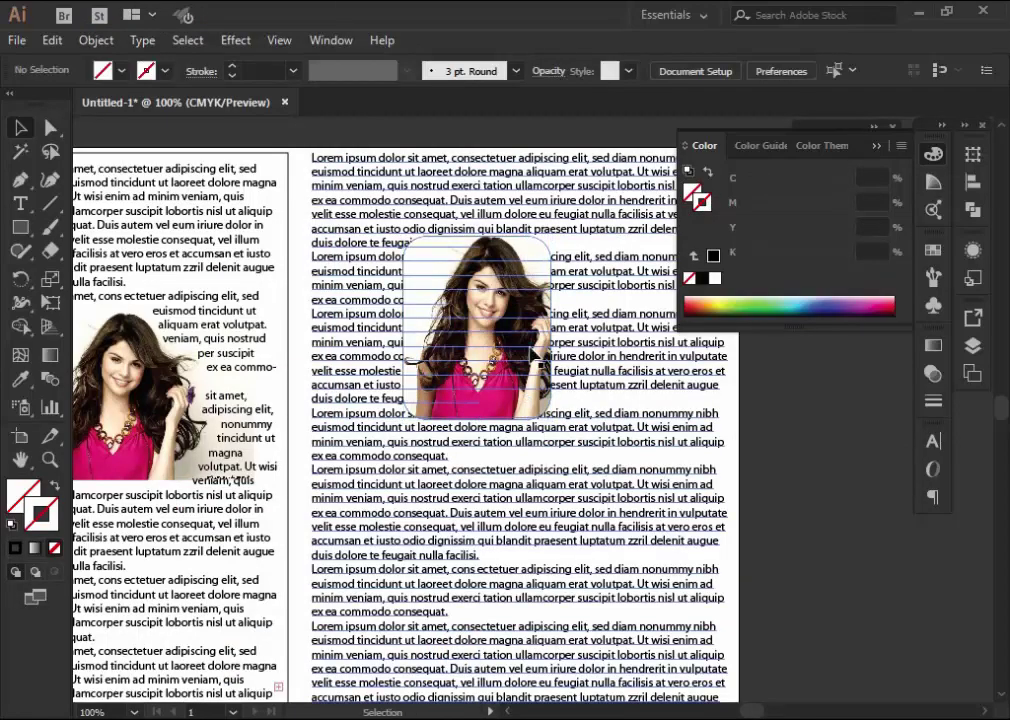
pyautogui.click(546, 296)
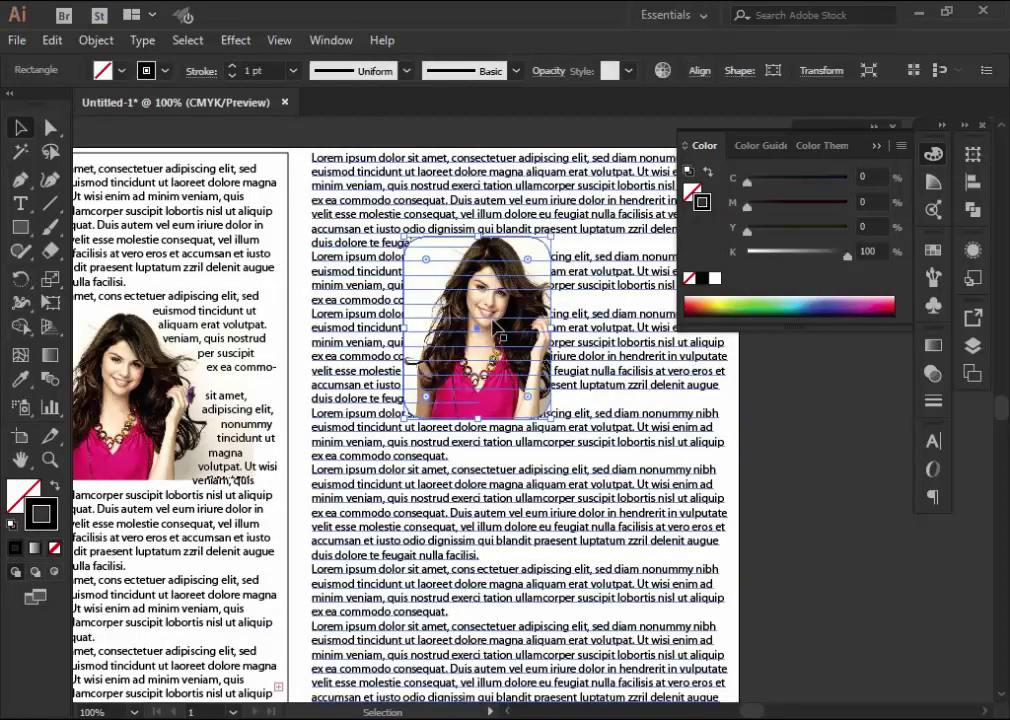
pyautogui.click(96, 40)
pyautogui.moveTo(183, 596)
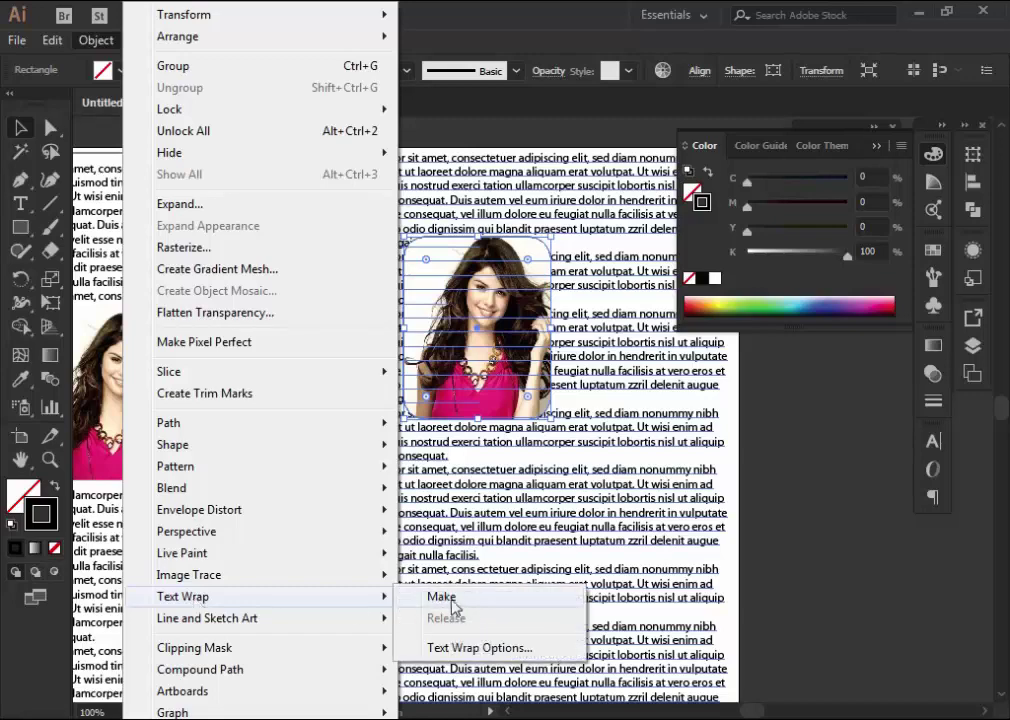
pyautogui.click(450, 596)
pyautogui.click(815, 463)
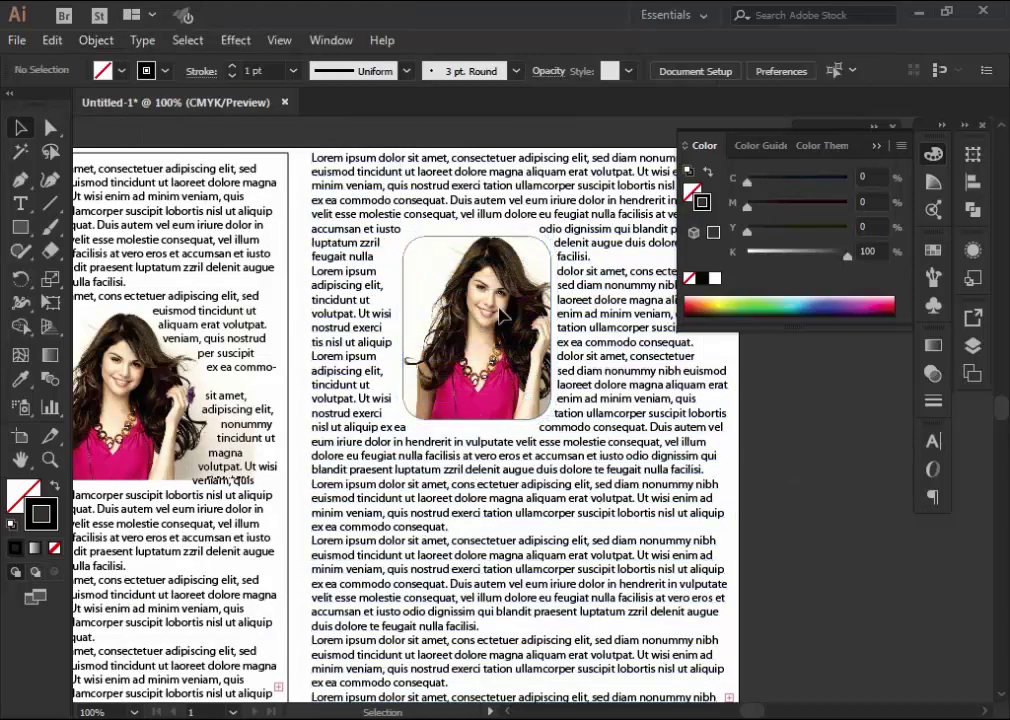
pyautogui.click(410, 312)
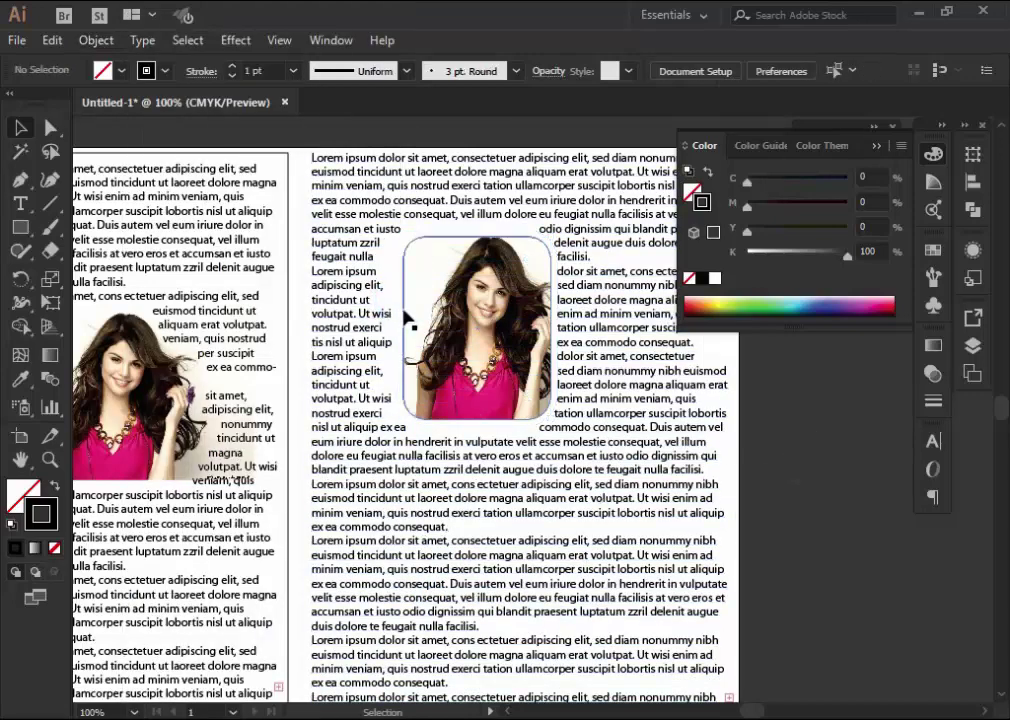
pyautogui.click(400, 322)
# Step: Draw a frame rectangle over the rounded clipped photo
pyautogui.click(470, 325)
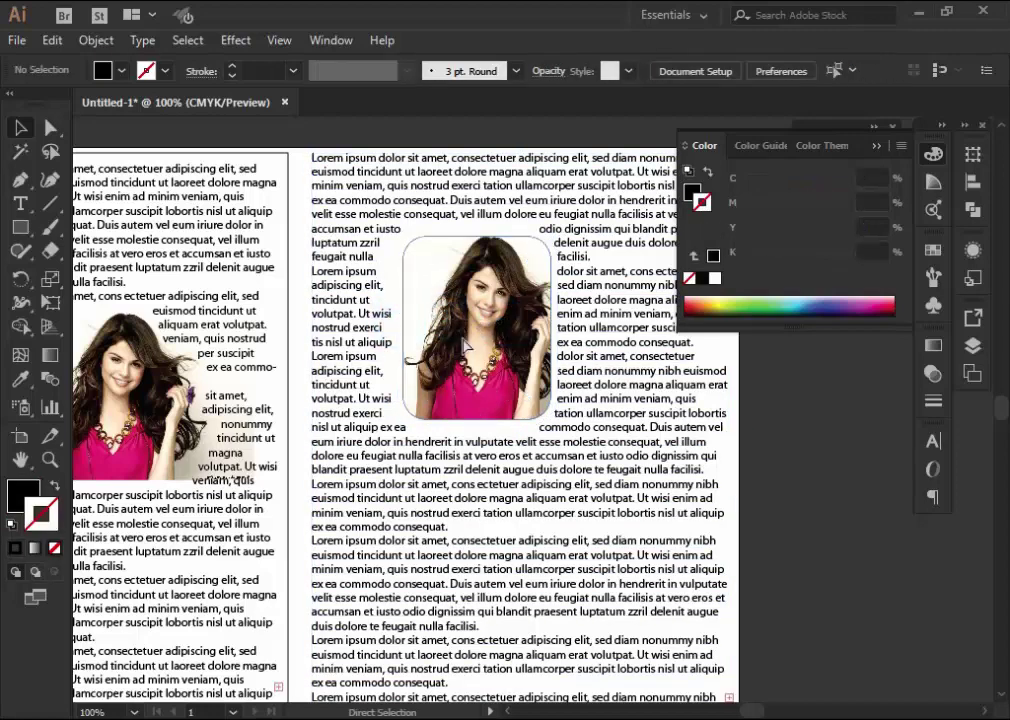
pyautogui.click(408, 332)
pyautogui.click(803, 492)
pyautogui.click(480, 330)
pyautogui.click(805, 507)
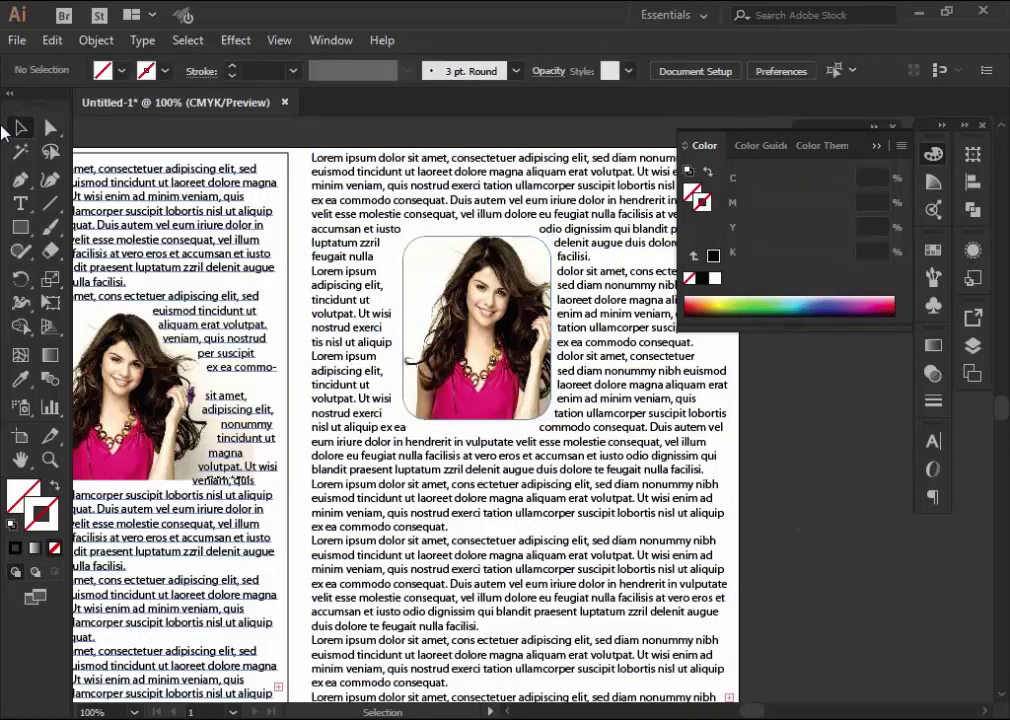
pyautogui.click(20, 227)
pyautogui.moveTo(412, 240)
pyautogui.mouseDown()
pyautogui.moveTo(582, 444)
pyautogui.moveTo(557, 413)
pyautogui.mouseUp()
# Step: Align the frame to the photo, give it a 3 pt black stroke and matching rounded corners
pyautogui.click(22, 125)
pyautogui.moveTo(412, 318); pyautogui.dragTo(404, 314)
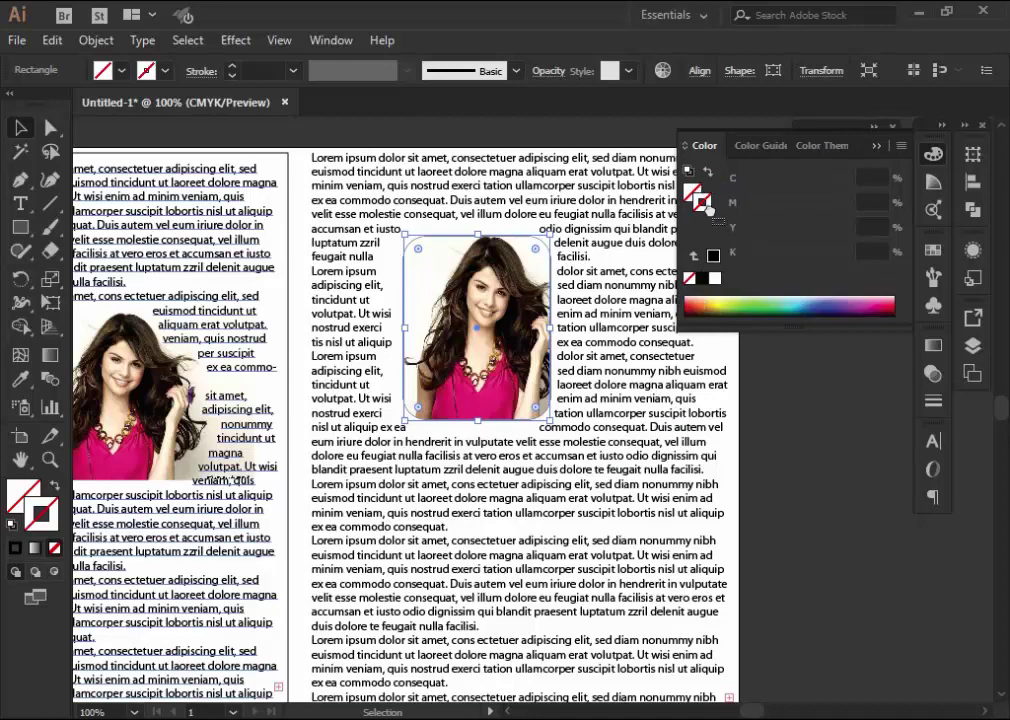
pyautogui.click(703, 281)
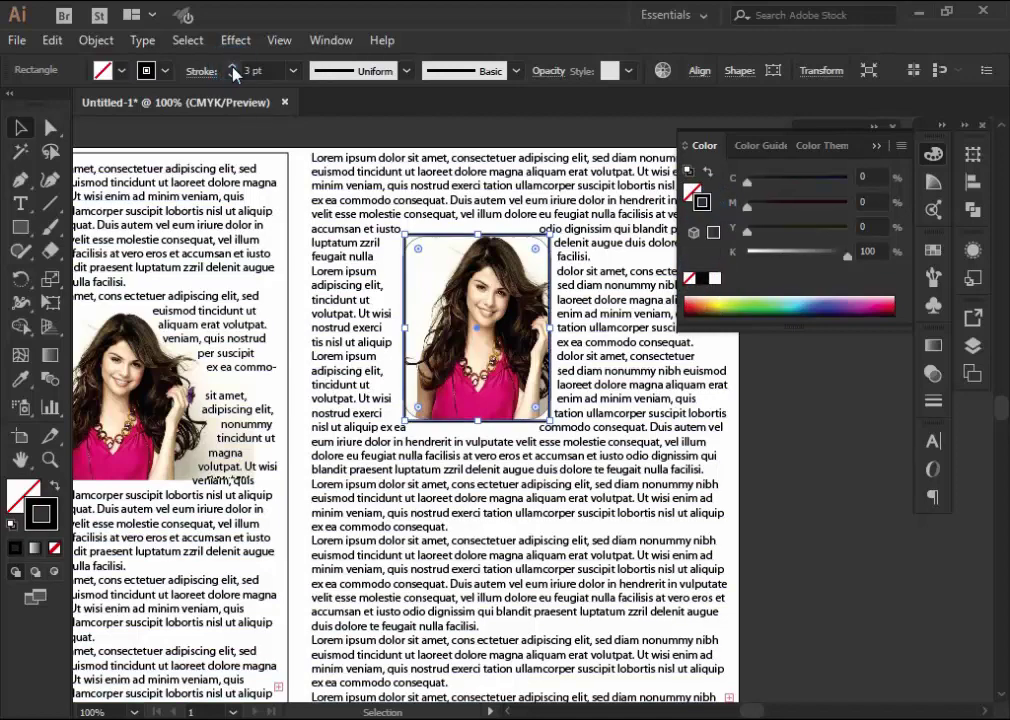
pyautogui.moveTo(421, 252); pyautogui.dragTo(426, 262)
# Step: Draw a circle over the lower right column's text
pyautogui.click(797, 437)
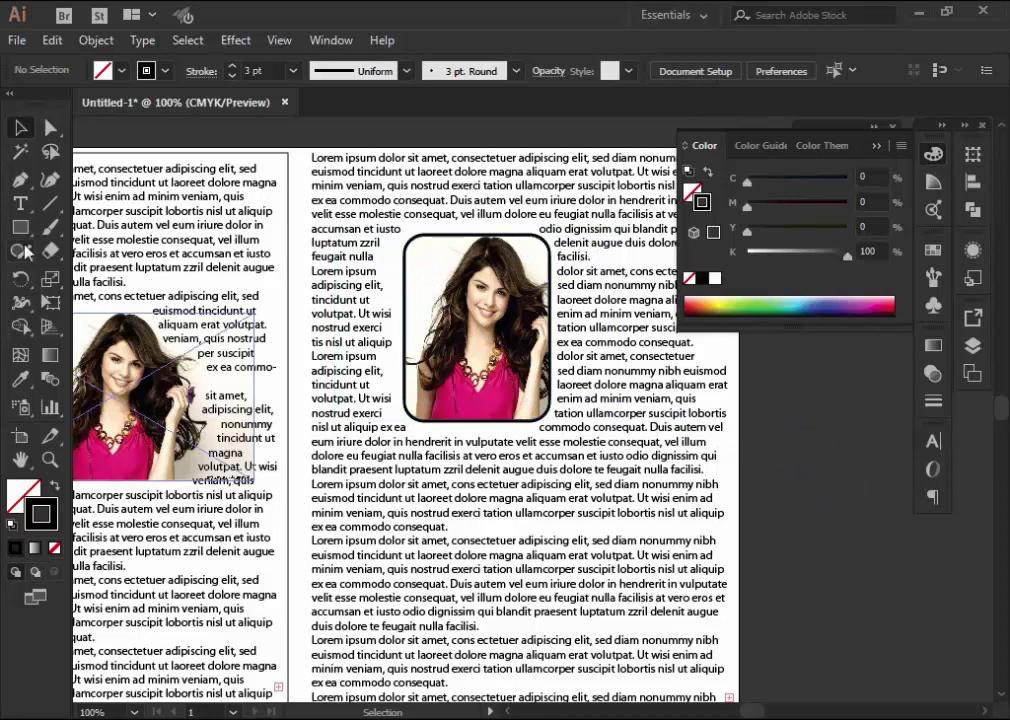
pyautogui.moveTo(20, 227); pyautogui.dragTo(80, 271)
pyautogui.moveTo(395, 481)
pyautogui.mouseDown()
pyautogui.moveTo(541, 648)
pyautogui.moveTo(599, 670)
pyautogui.mouseUp()
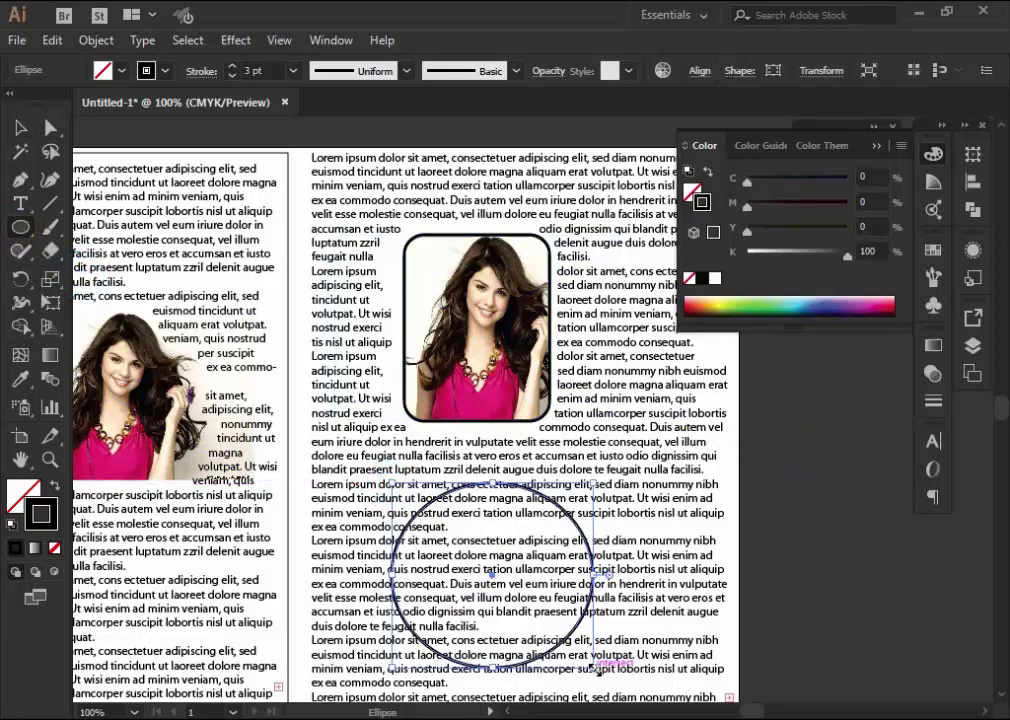
# Step: Remove the circle's stroke and make the lower right-column text wrap around it
pyautogui.click(687, 279)
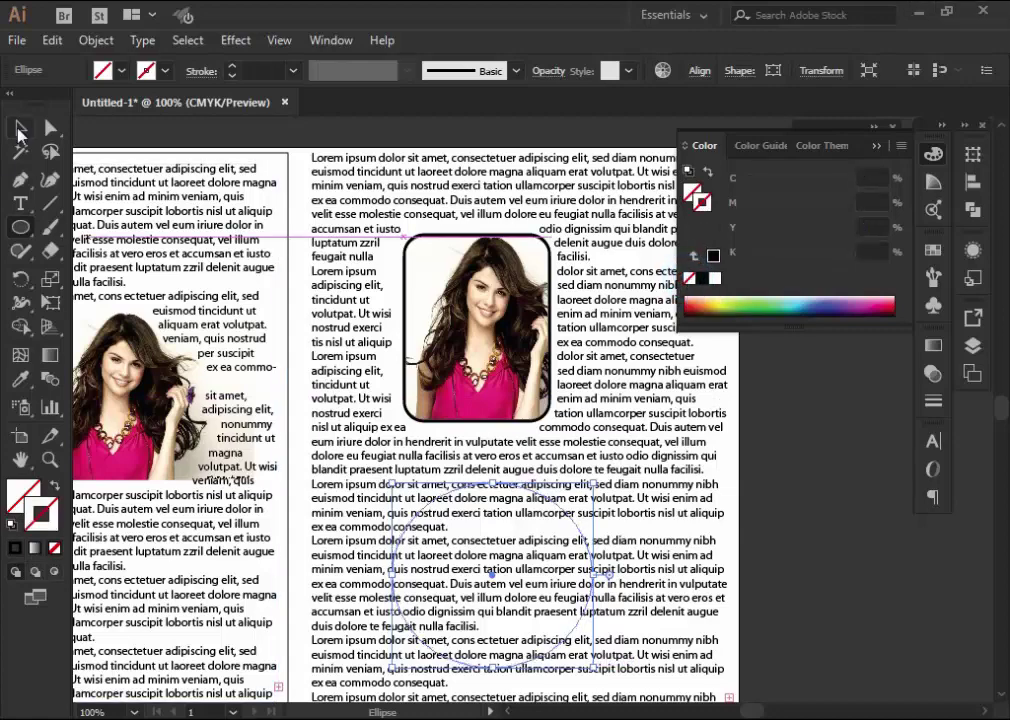
pyautogui.click(18, 131)
pyautogui.keyDown('shift'); pyautogui.click(572, 468); pyautogui.keyUp('shift')
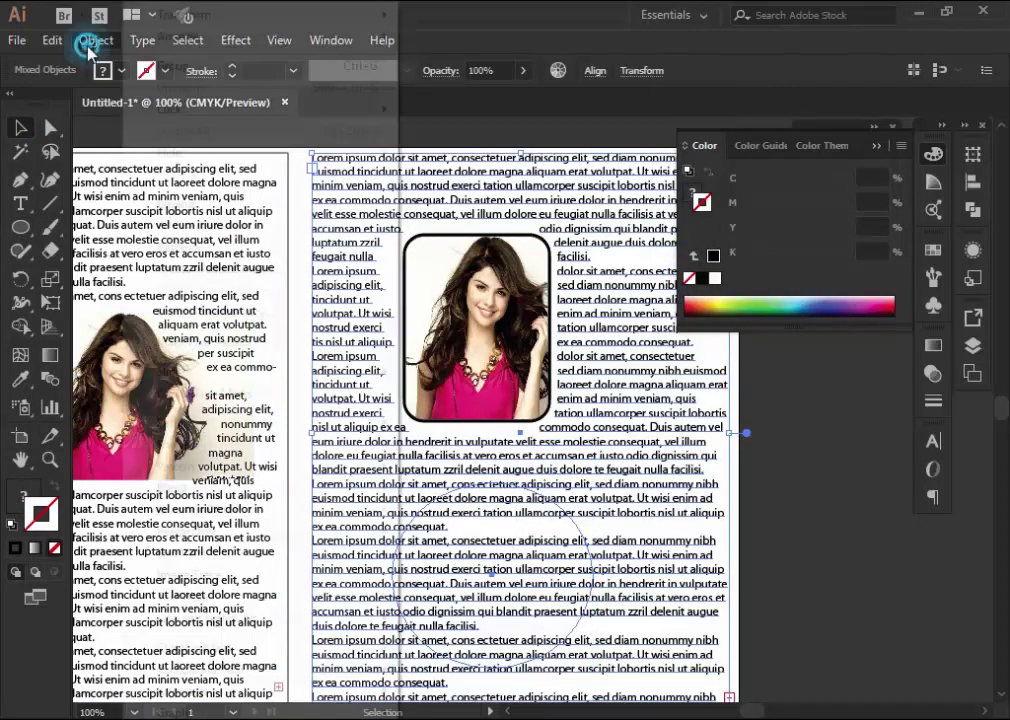
pyautogui.click(96, 40)
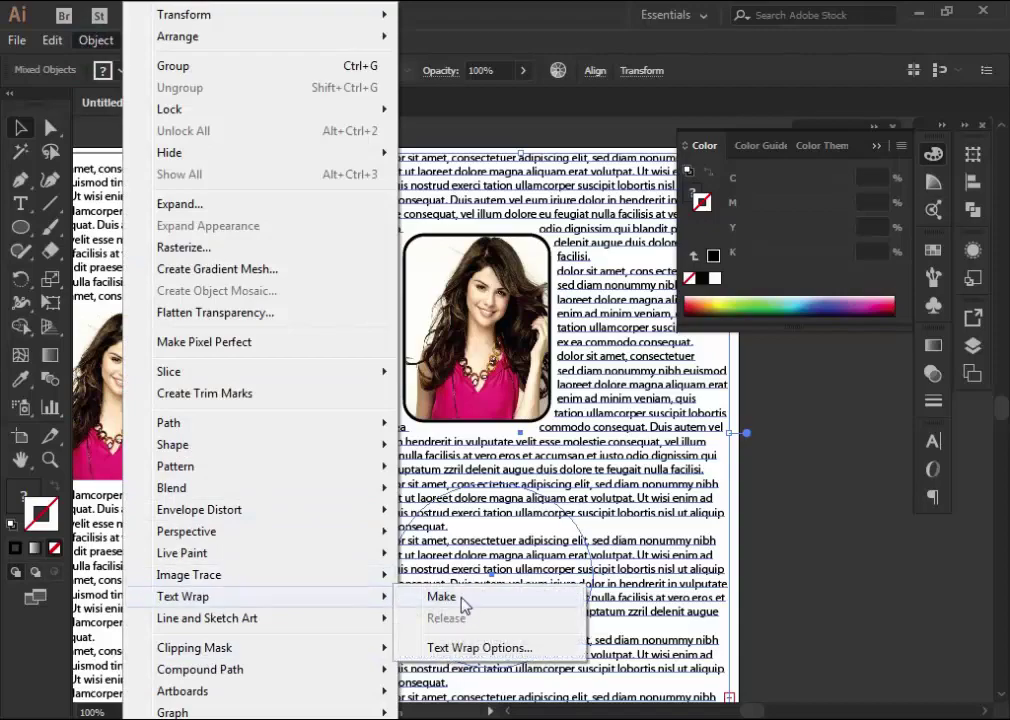
pyautogui.click(460, 598)
pyautogui.click(607, 400)
pyautogui.click(785, 563)
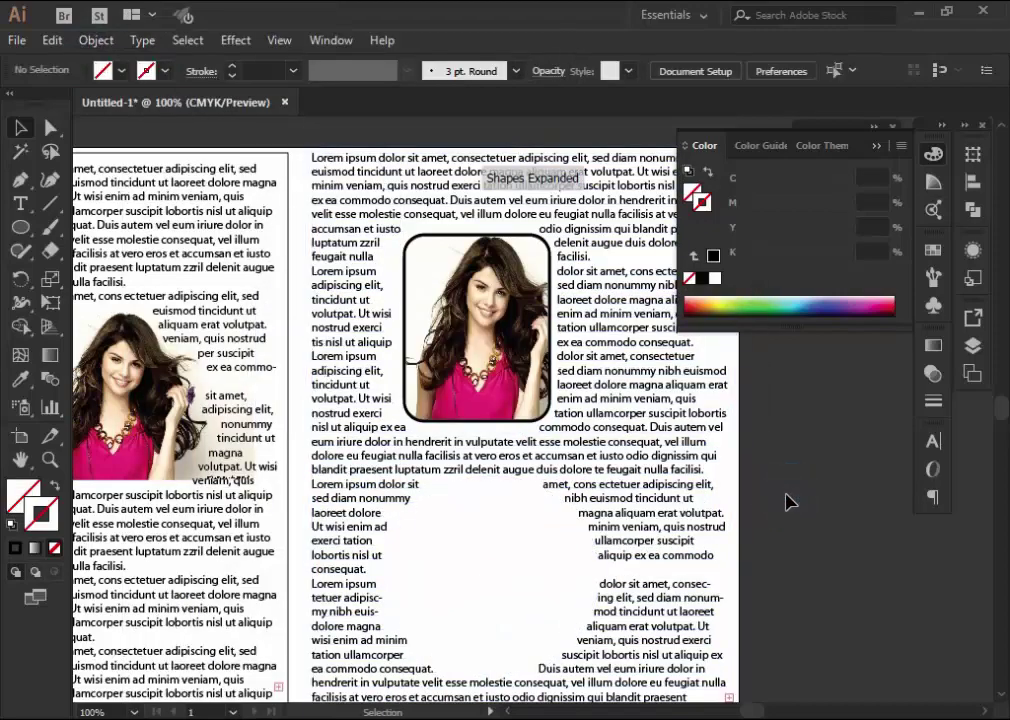
pyautogui.click(22, 42)
# Step: Place Beautiful-girl-wallpaper-full-hd-006.jpg into the document
pyautogui.click(50, 356)
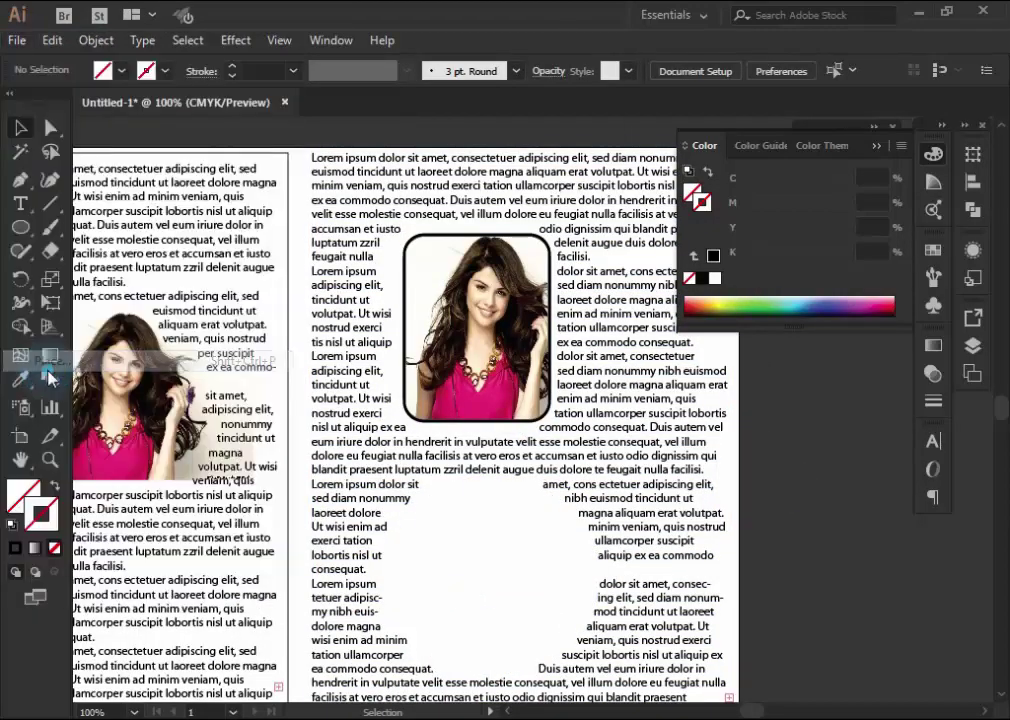
pyautogui.scroll(-3, 598, 205)
pyautogui.moveTo(598, 205); pyautogui.dragTo(597, 270)
pyautogui.click(225, 95)
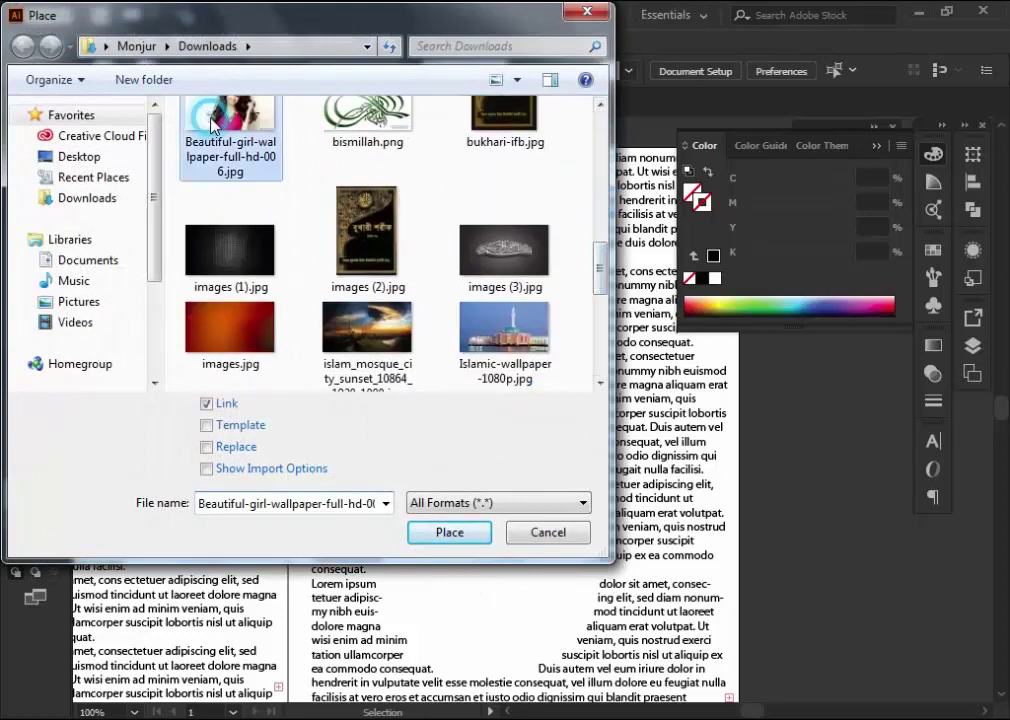
pyautogui.click(450, 533)
# Step: Size and position the placed photo as a portrait in the lower middle column
pyautogui.moveTo(398, 497); pyautogui.dragTo(268, 438)
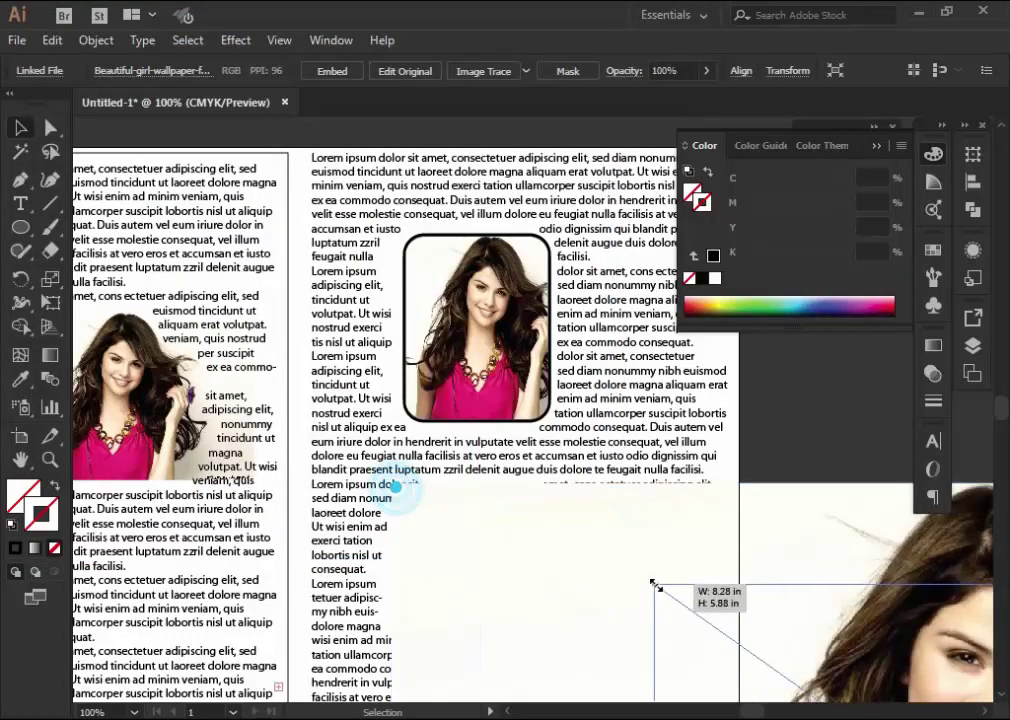
pyautogui.moveTo(266, 633)
pyautogui.mouseDown()
pyautogui.moveTo(615, 680)
pyautogui.moveTo(627, 693)
pyautogui.mouseUp()
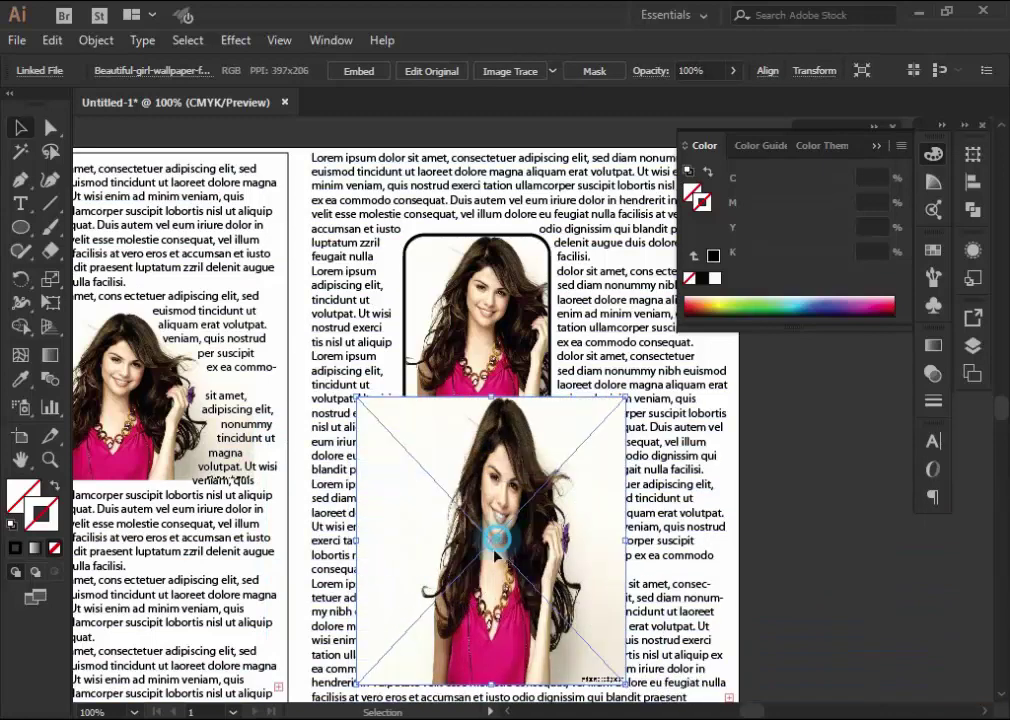
pyautogui.moveTo(531, 543); pyautogui.dragTo(524, 558)
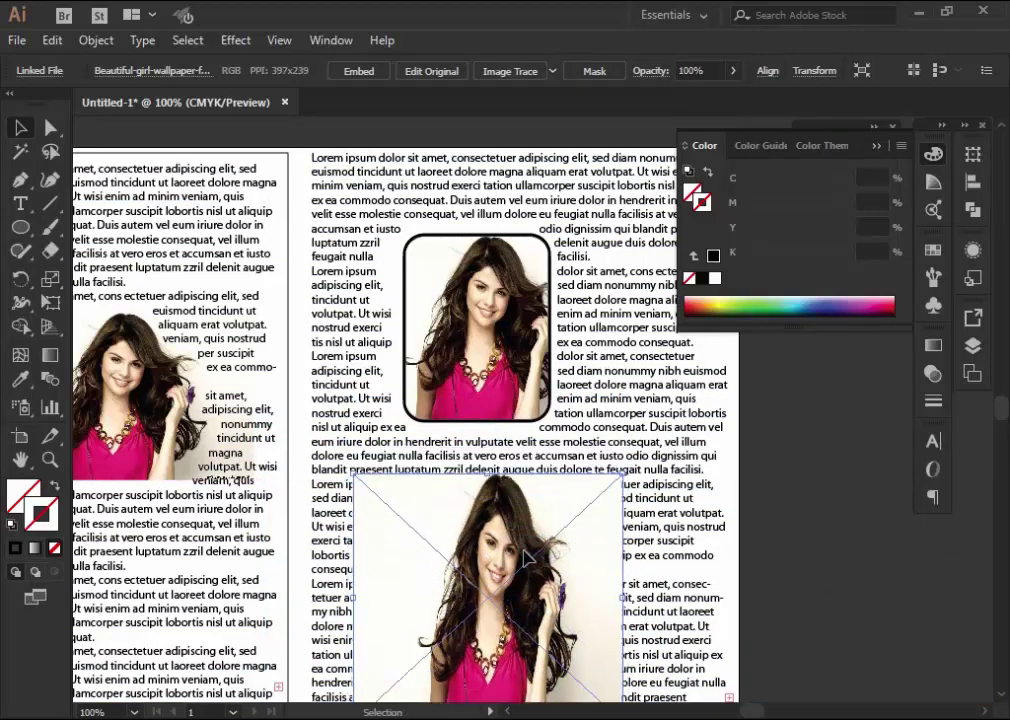
# Step: Draw an ellipse over the lower photo
pyautogui.press('a')
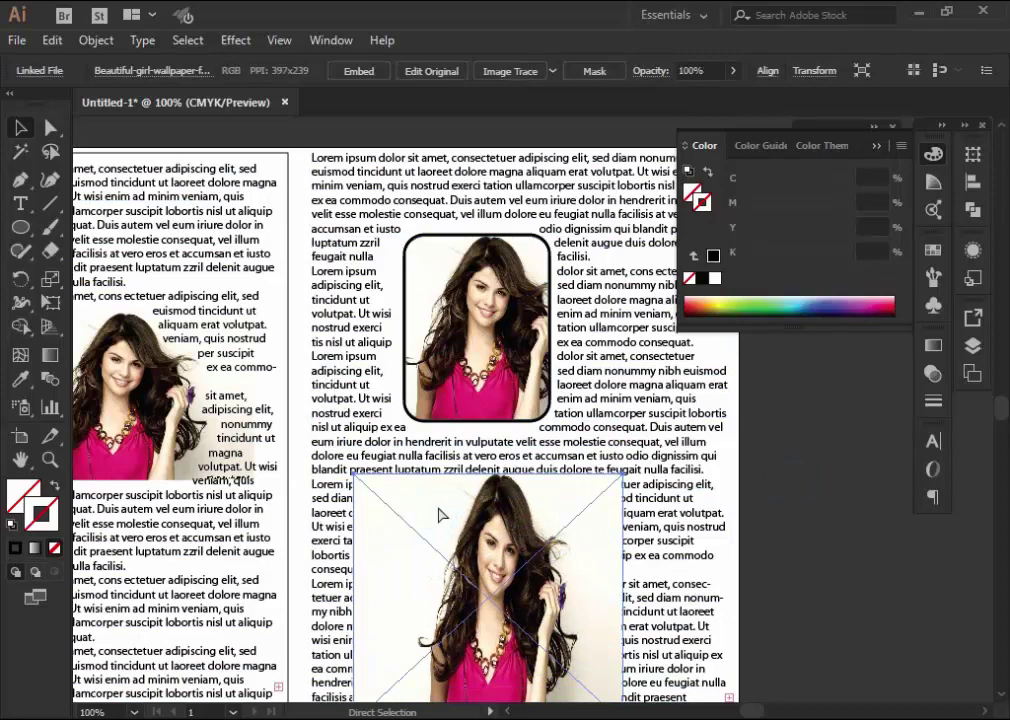
pyautogui.click(843, 545)
pyautogui.press('l')
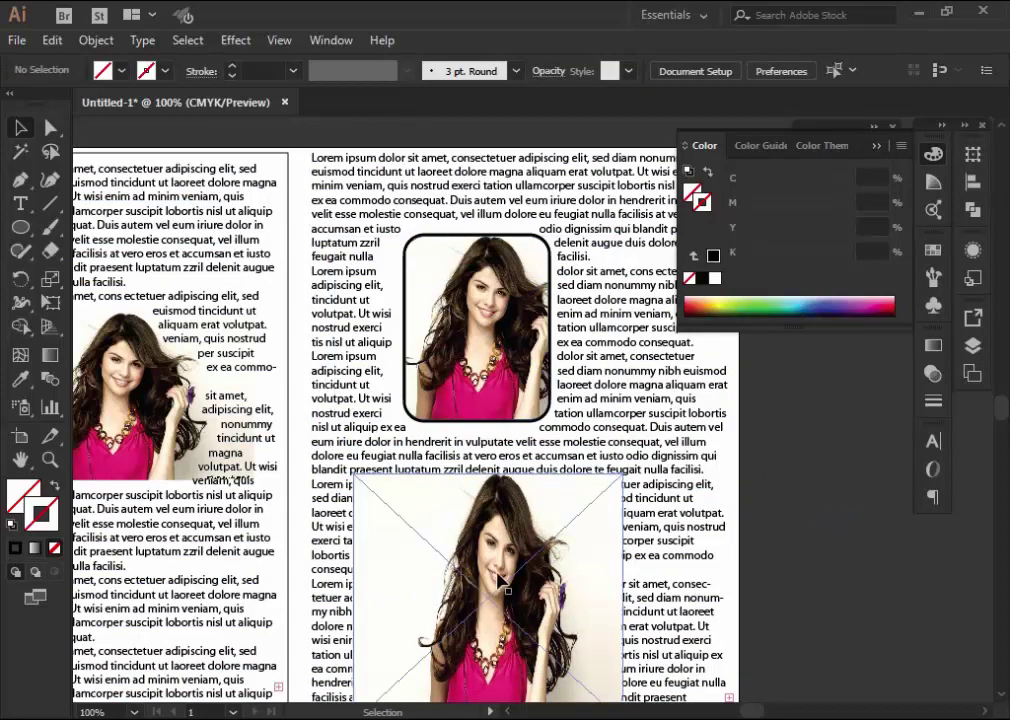
pyautogui.moveTo(391, 483); pyautogui.dragTo(595, 667)
# Step: Stretch an ellipse over her face and select it together with the photo
pyautogui.click(19, 228)
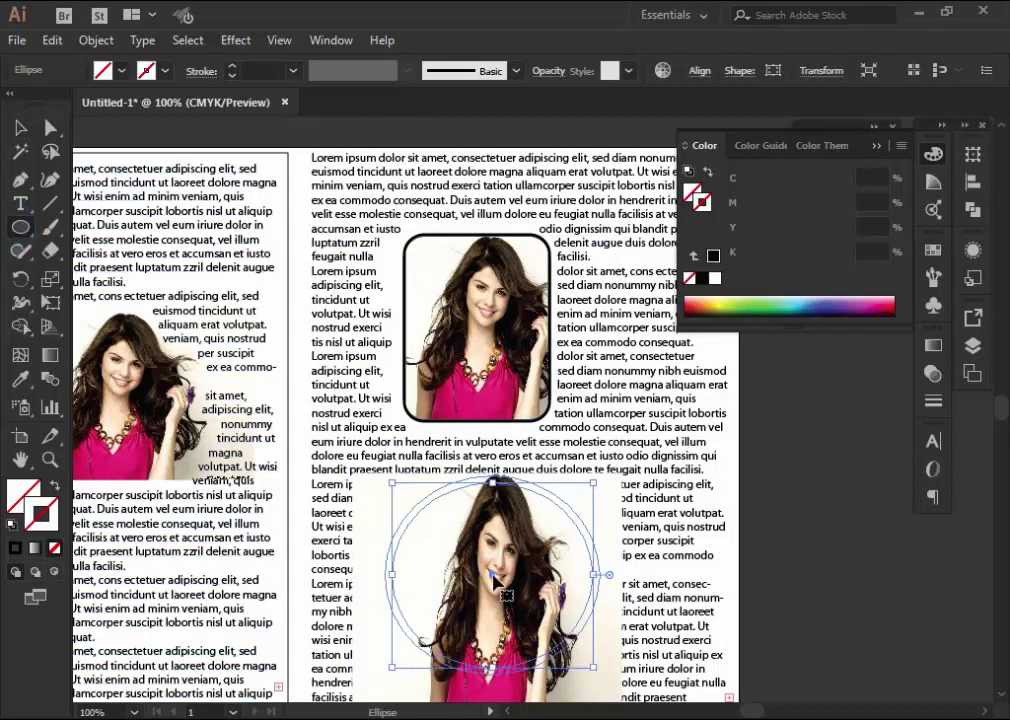
pyautogui.moveTo(490, 578); pyautogui.dragTo(720, 567)
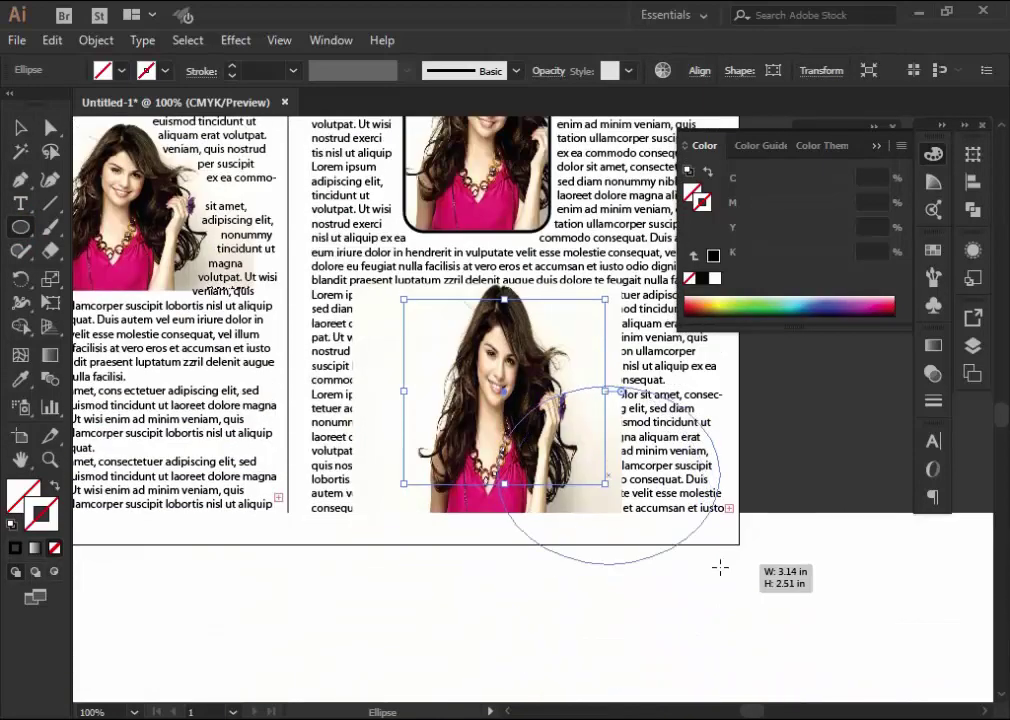
pyautogui.moveTo(720, 567); pyautogui.dragTo(660, 643)
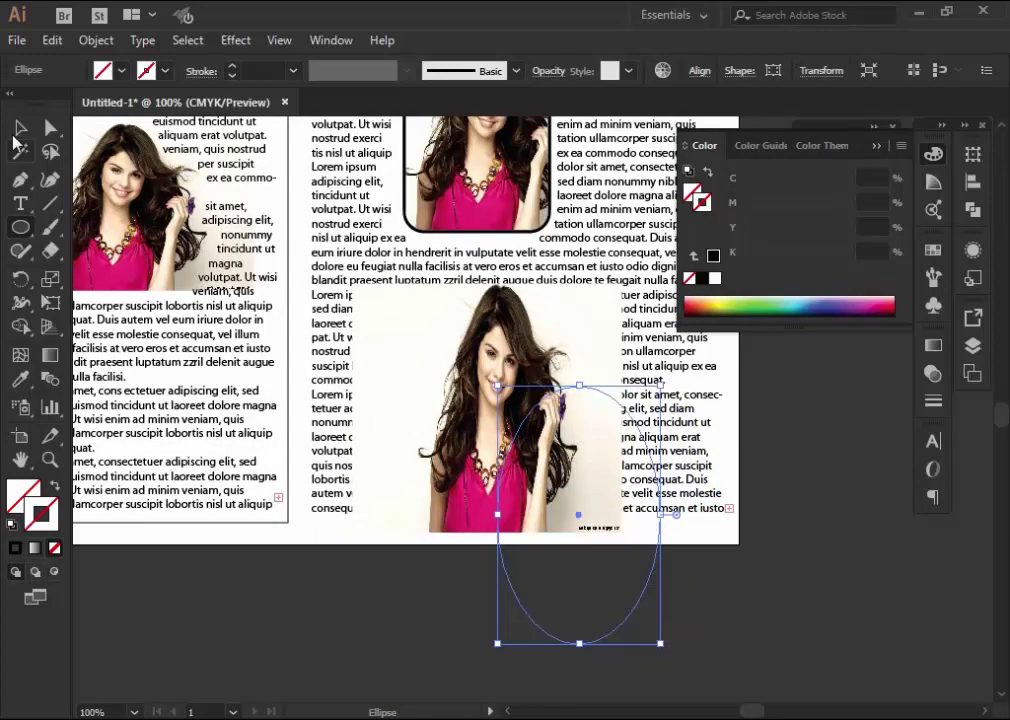
pyautogui.moveTo(567, 642)
pyautogui.mouseDown()
pyautogui.moveTo(497, 400)
pyautogui.moveTo(495, 287)
pyautogui.mouseUp()
pyautogui.keyDown('shift'); pyautogui.click(604, 442); pyautogui.keyUp('shift')
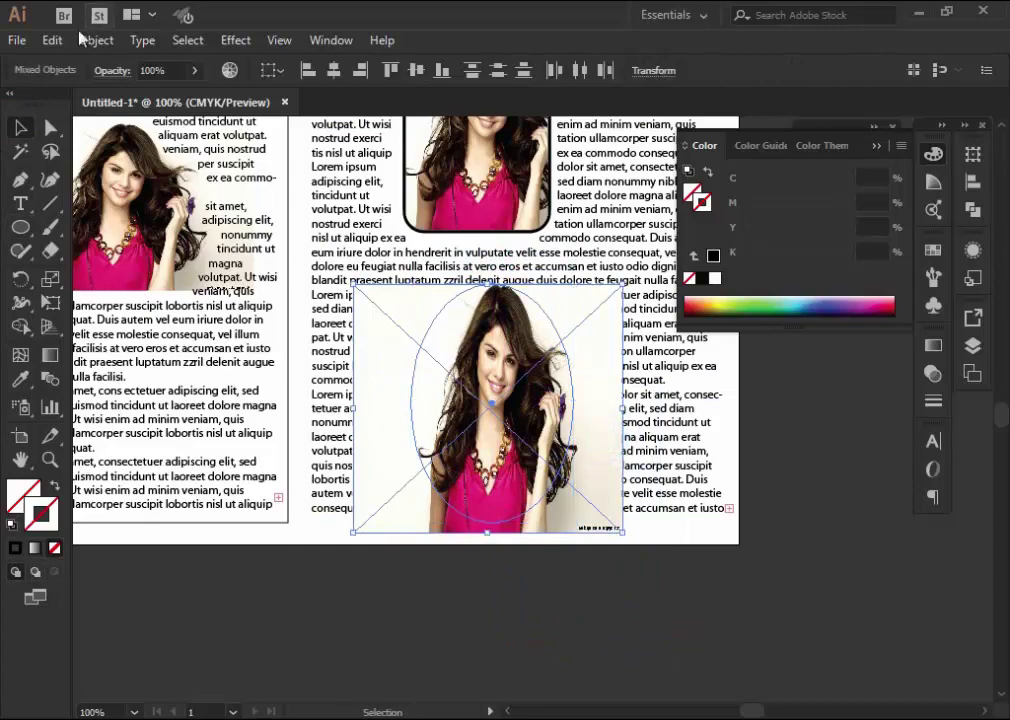
# Step: Apply Text Wrap and a clipping mask, clipping the photo to the ellipse
pyautogui.click(96, 40)
pyautogui.click(456, 598)
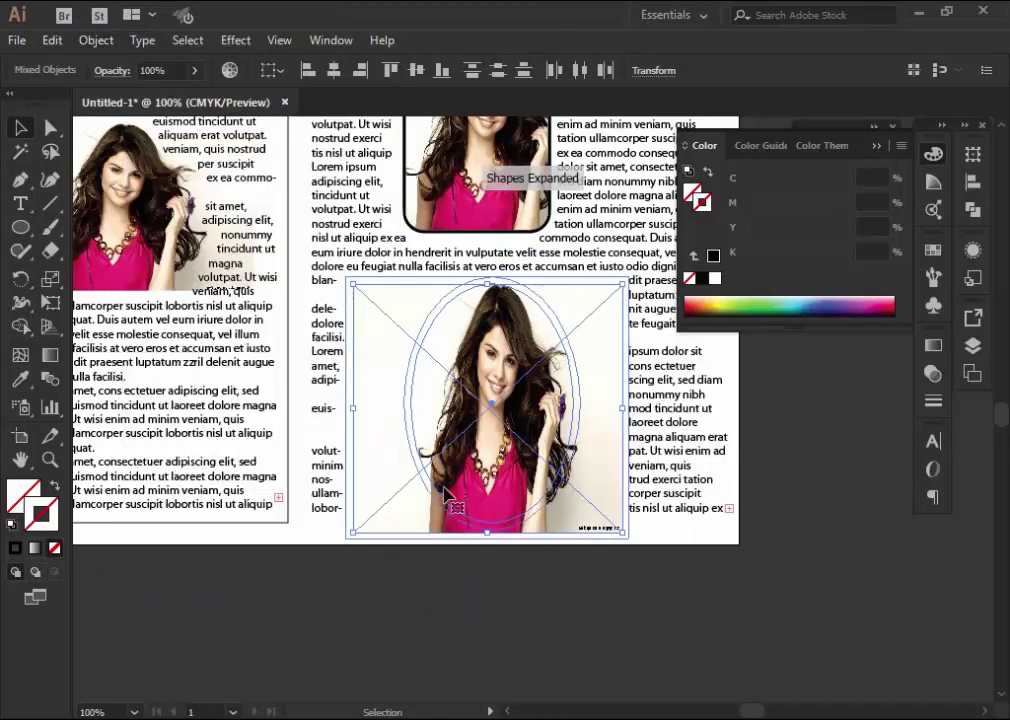
pyautogui.click(112, 42)
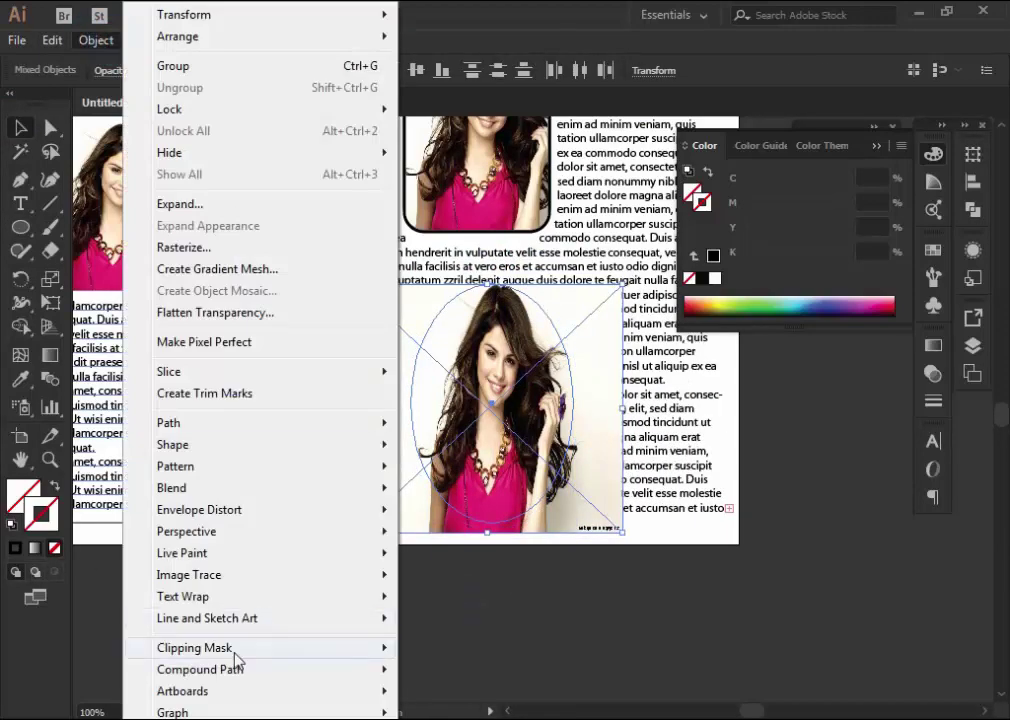
pyautogui.moveTo(194, 648)
pyautogui.click(440, 648)
pyautogui.click(531, 643)
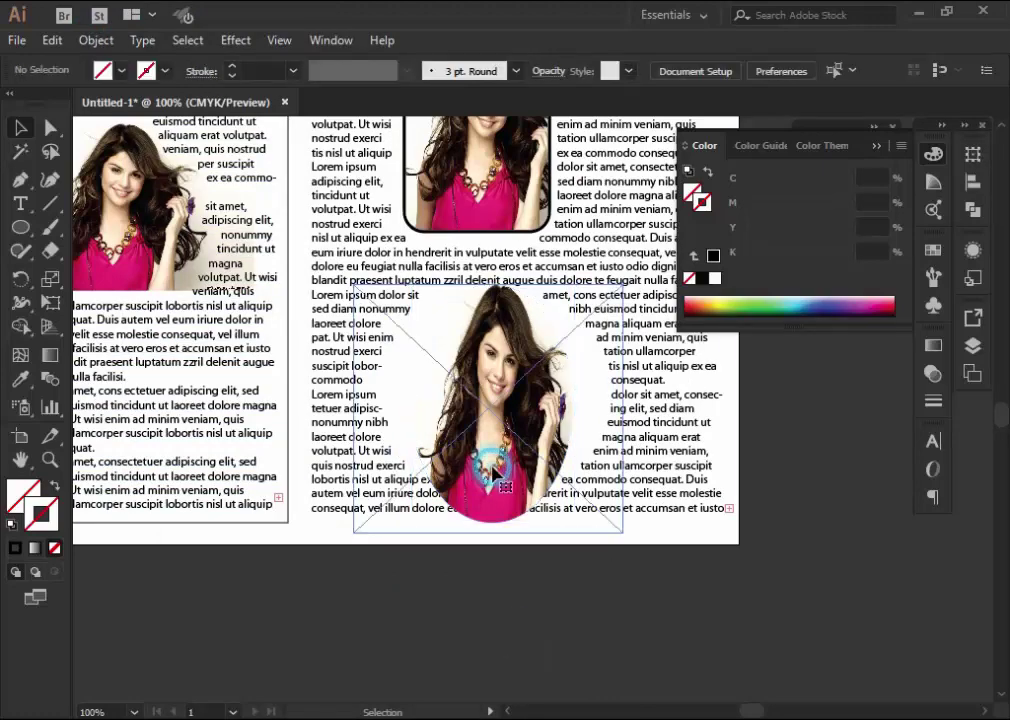
# Step: Shorten the oval-clipped photo from the bottom and shift it slightly left
pyautogui.click(490, 450)
pyautogui.moveTo(492, 522); pyautogui.dragTo(492, 478)
pyautogui.moveTo(513, 332); pyautogui.dragTo(490, 318)
pyautogui.click(784, 454)
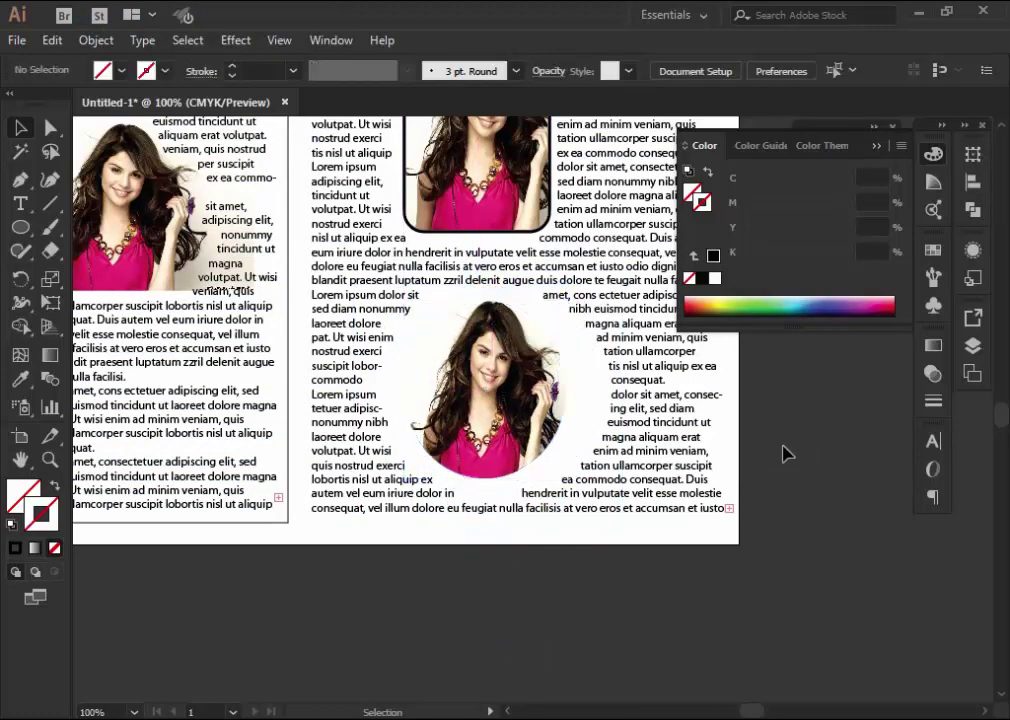
# Step: Enlarge the oval-clipped photo with its corner handle
pyautogui.click(480, 428)
pyautogui.moveTo(561, 481); pyautogui.dragTo(589, 506)
pyautogui.click(784, 457)
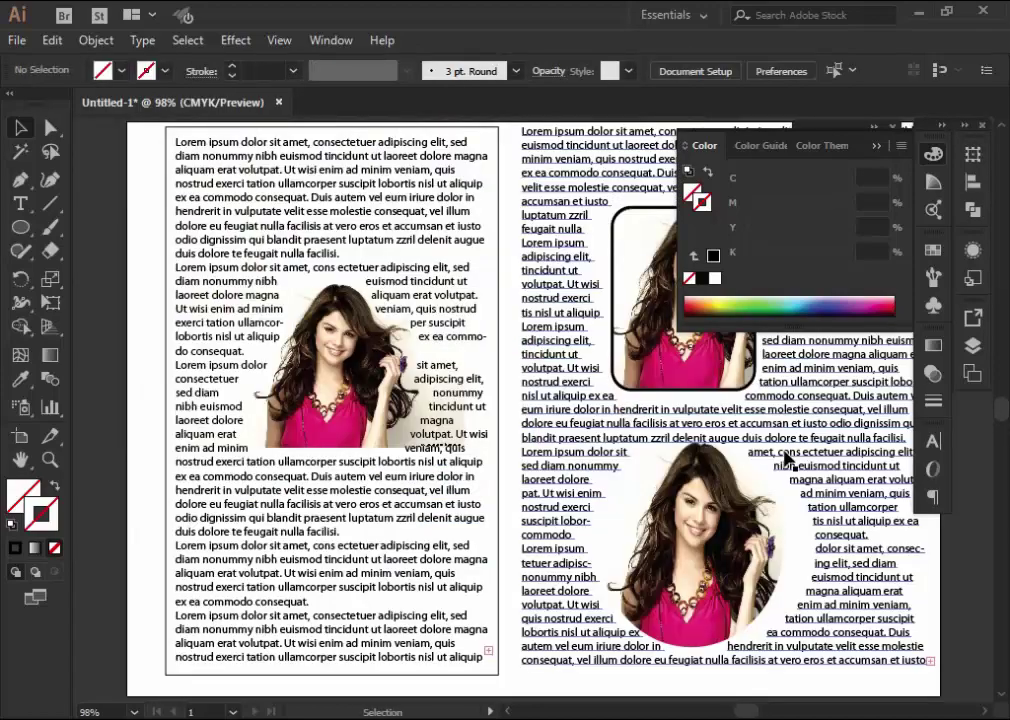
pyautogui.scroll(-3, 784, 458)
pyautogui.click(903, 537)
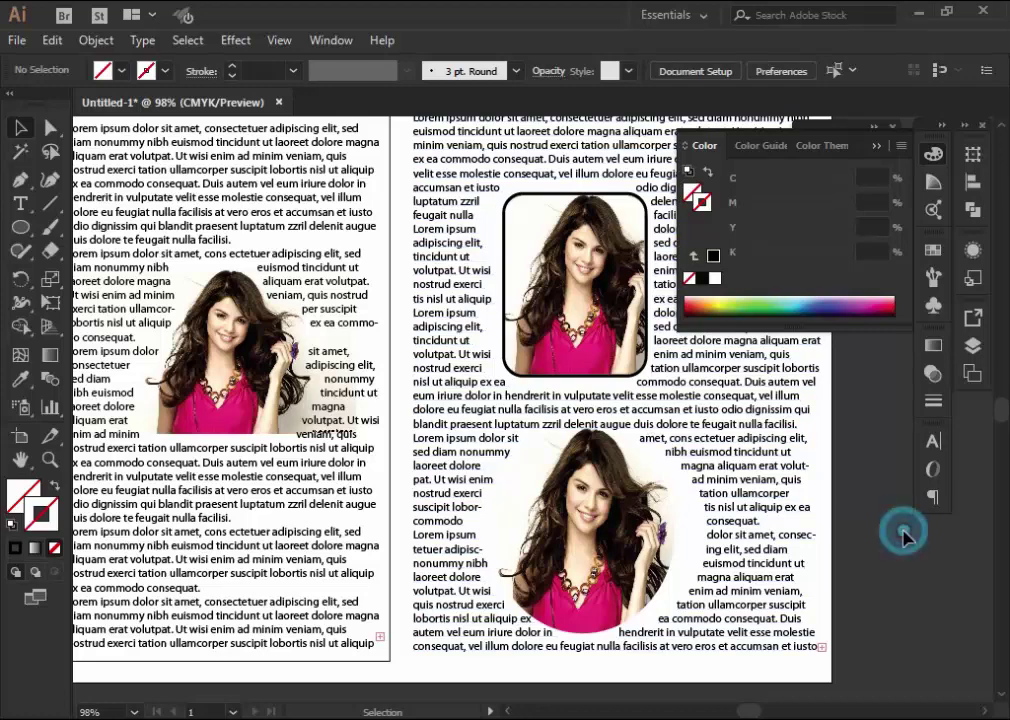
# Step: Nudge the photo left and reshape its clipping ellipse into a rounder 2.83 in circle
pyautogui.click(684, 543)
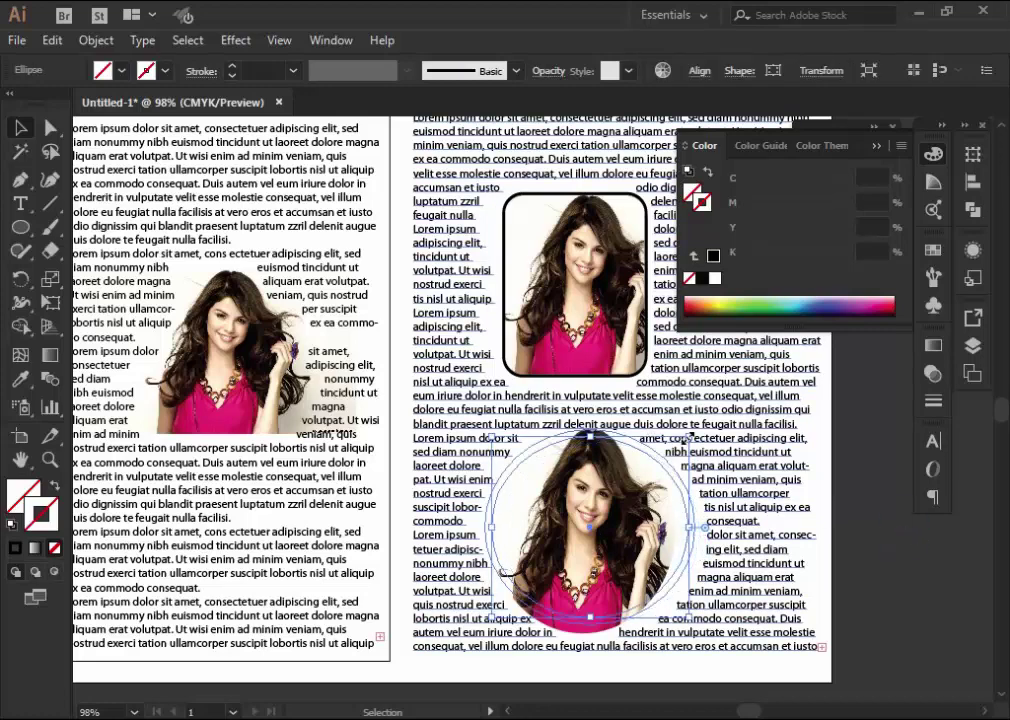
pyautogui.moveTo(682, 440); pyautogui.dragTo(677, 451)
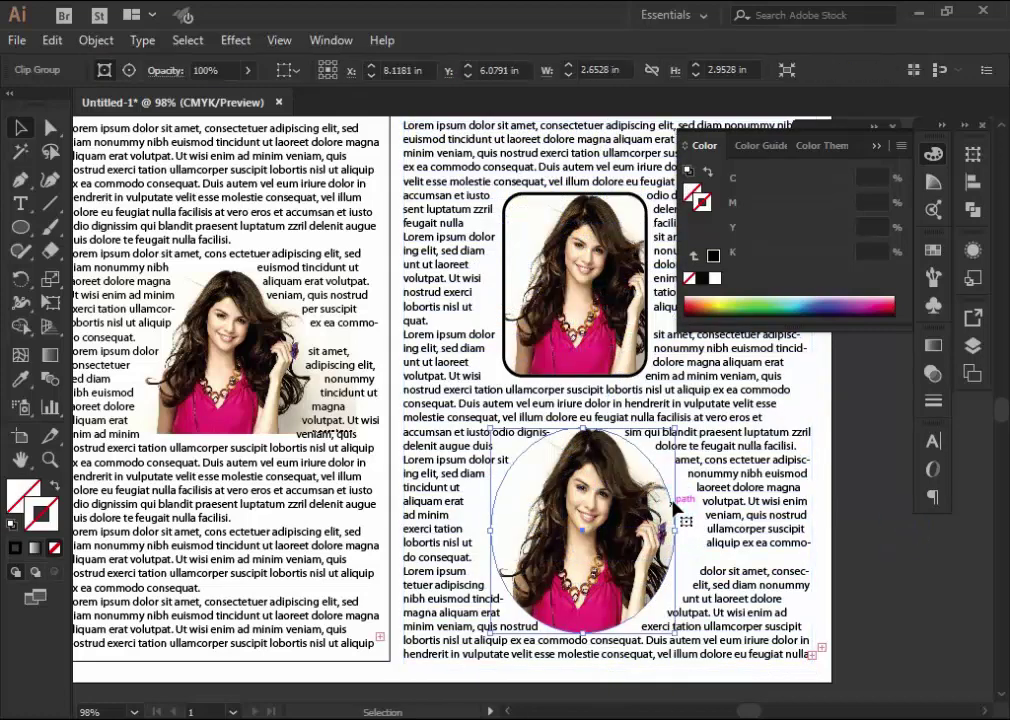
pyautogui.click(697, 543)
pyautogui.click(703, 462)
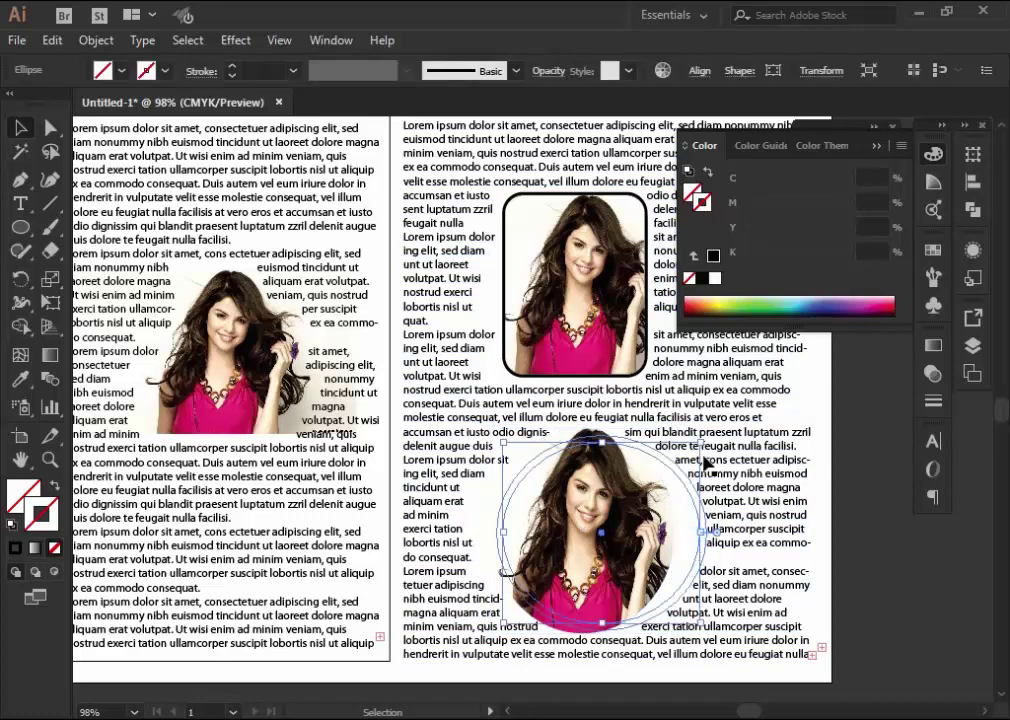
pyautogui.moveTo(601, 440); pyautogui.dragTo(598, 427)
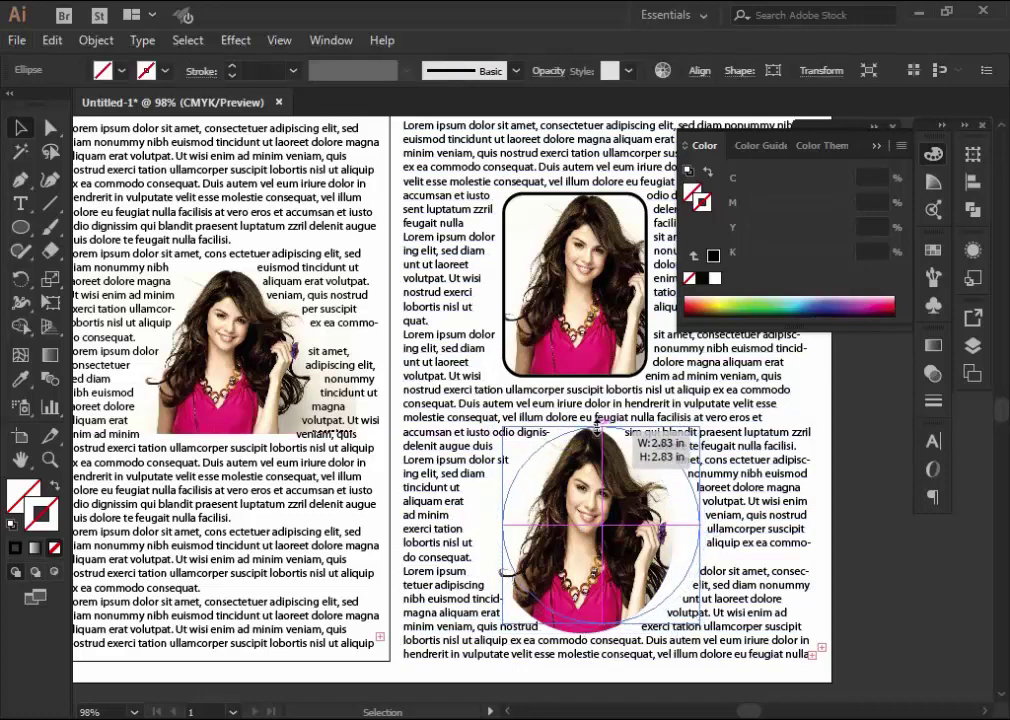
pyautogui.moveTo(722, 524); pyautogui.dragTo(688, 524)
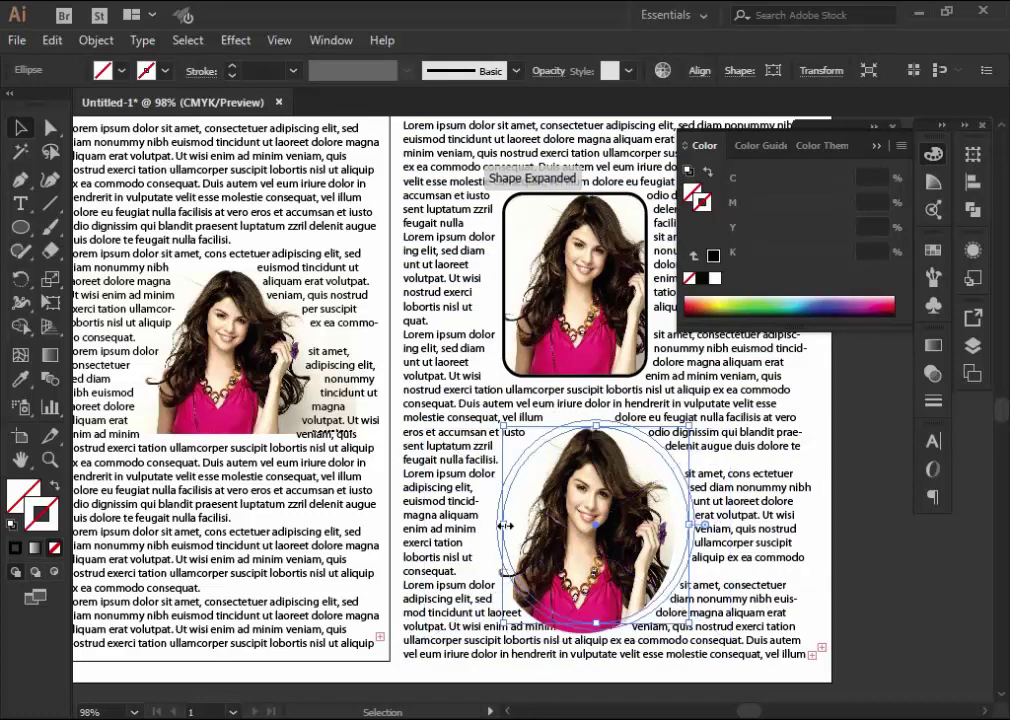
pyautogui.moveTo(597, 622); pyautogui.dragTo(598, 634)
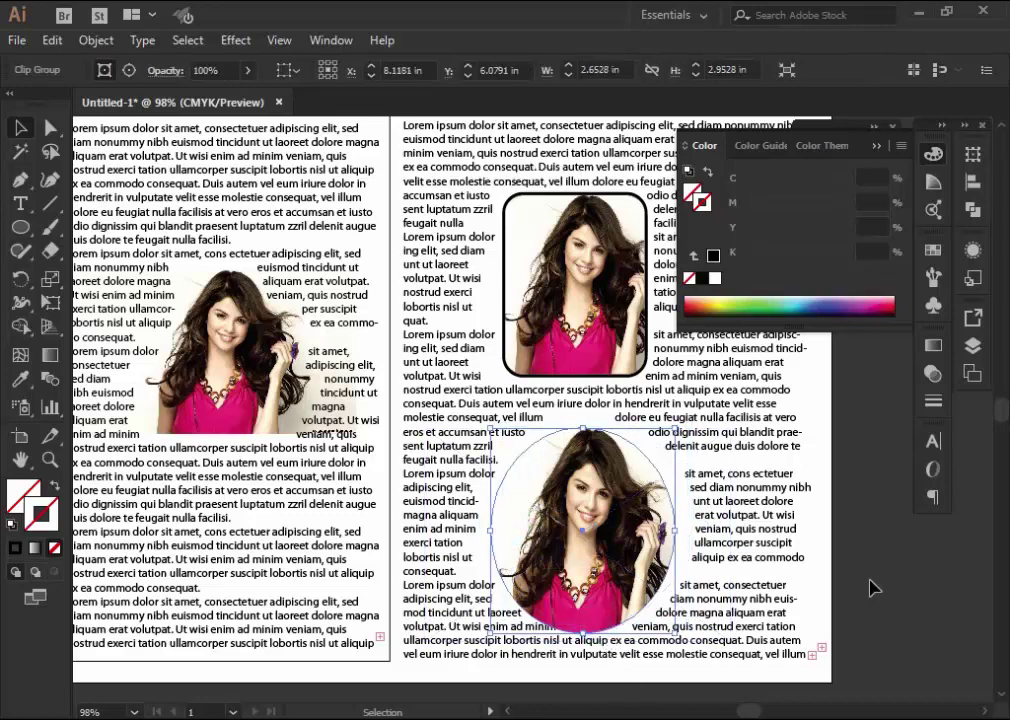